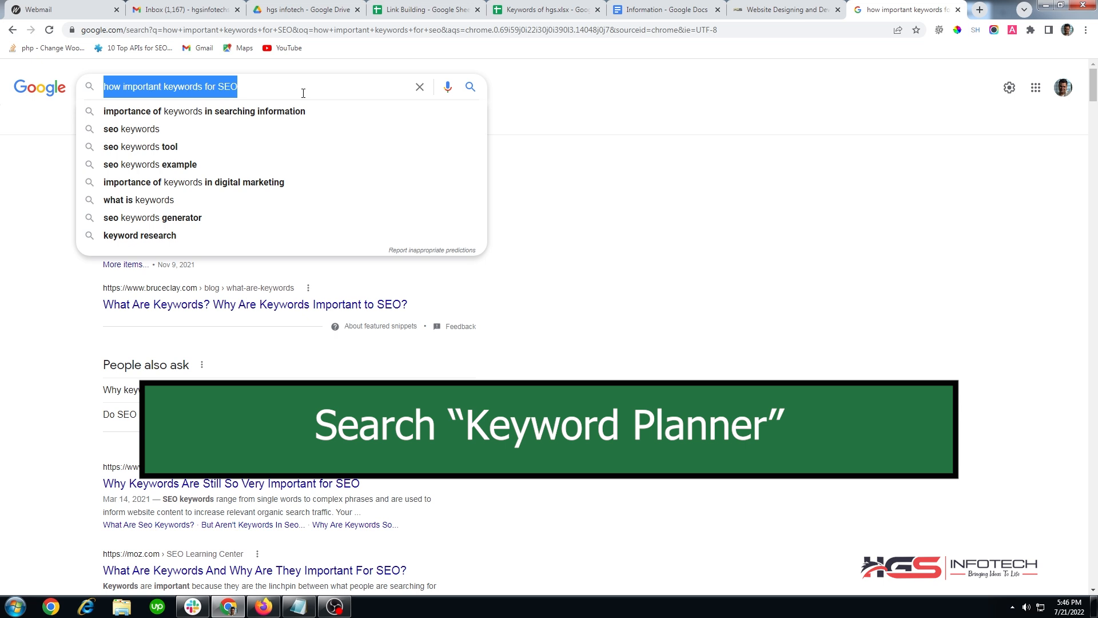
- Search Google for "Keyword planner"
text(Key)
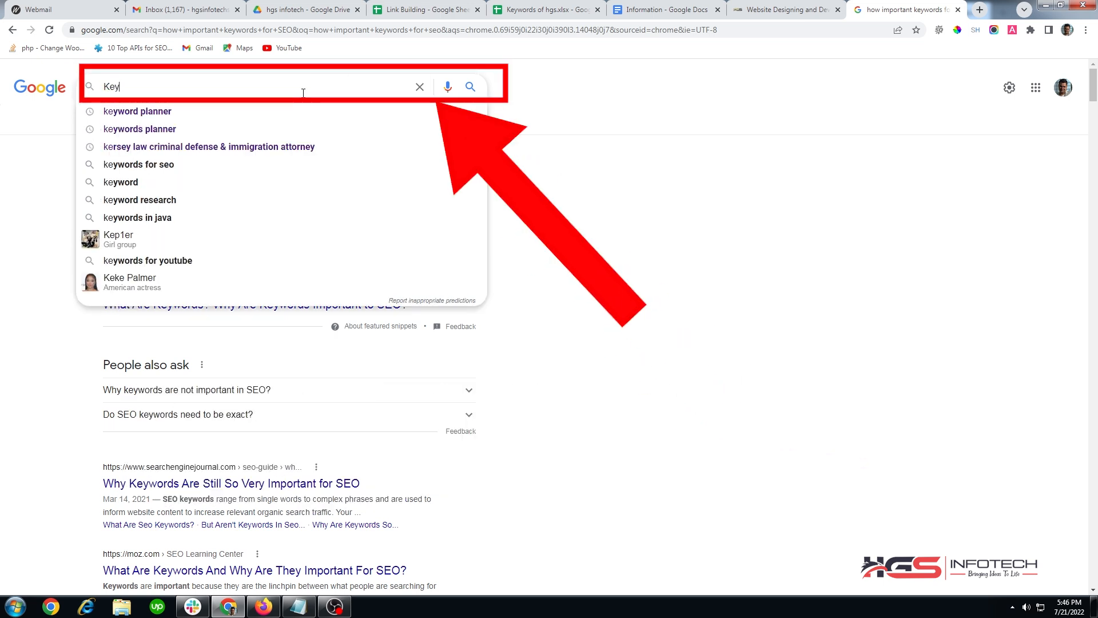
text(word )
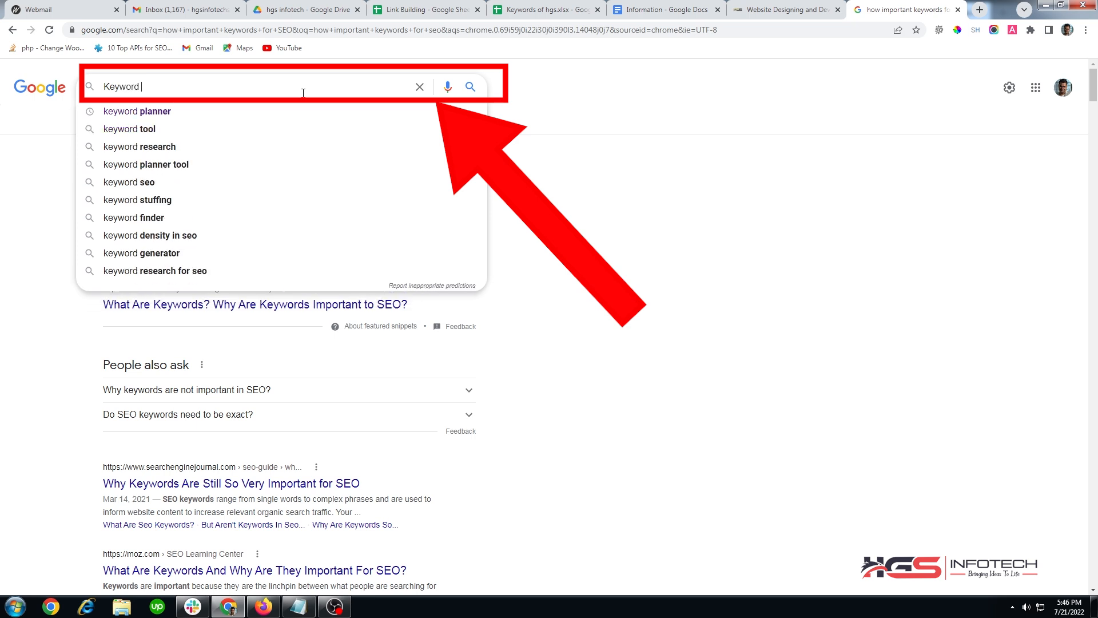
text(planner)
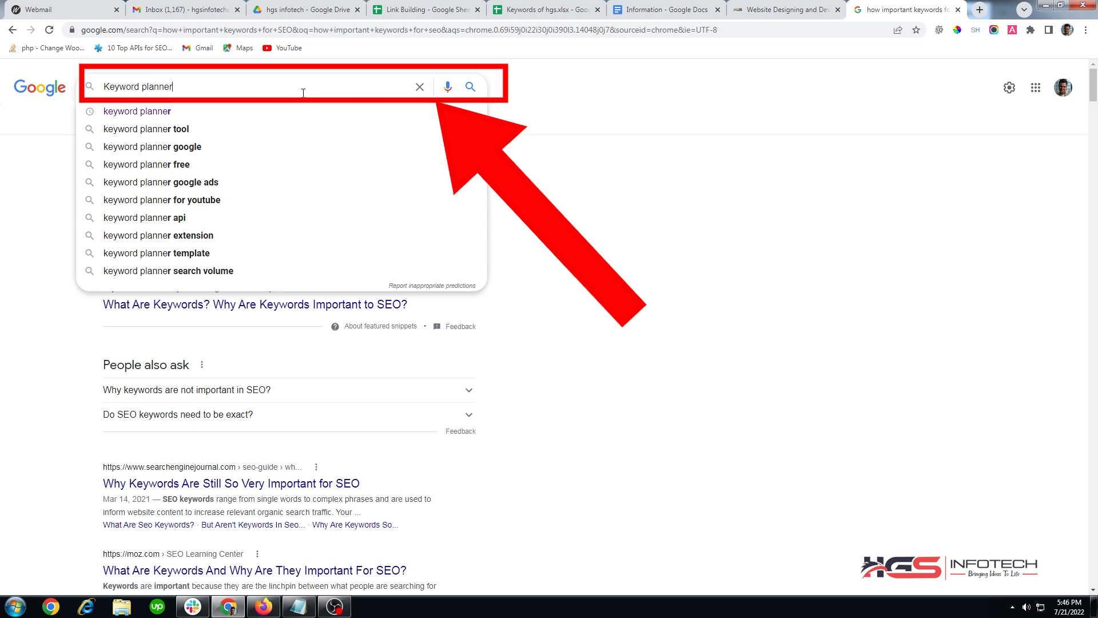
key(Return)
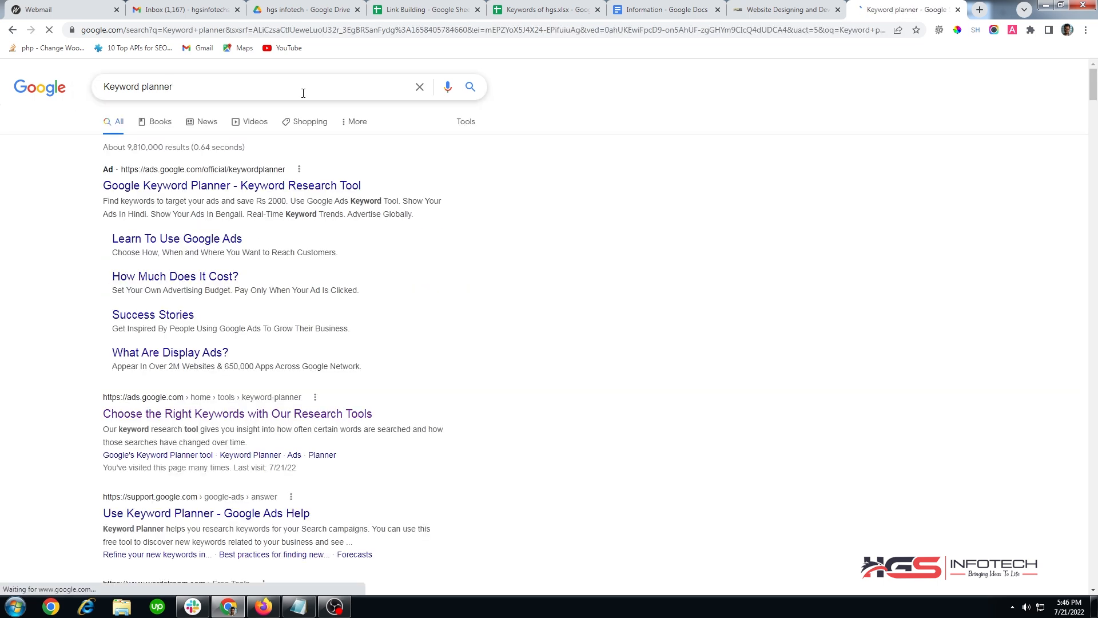
- Open the result "Choose the Right Keywords with Our Research Tools" in a new tab and close the search results tab
scroll(149, 308, down, 2)
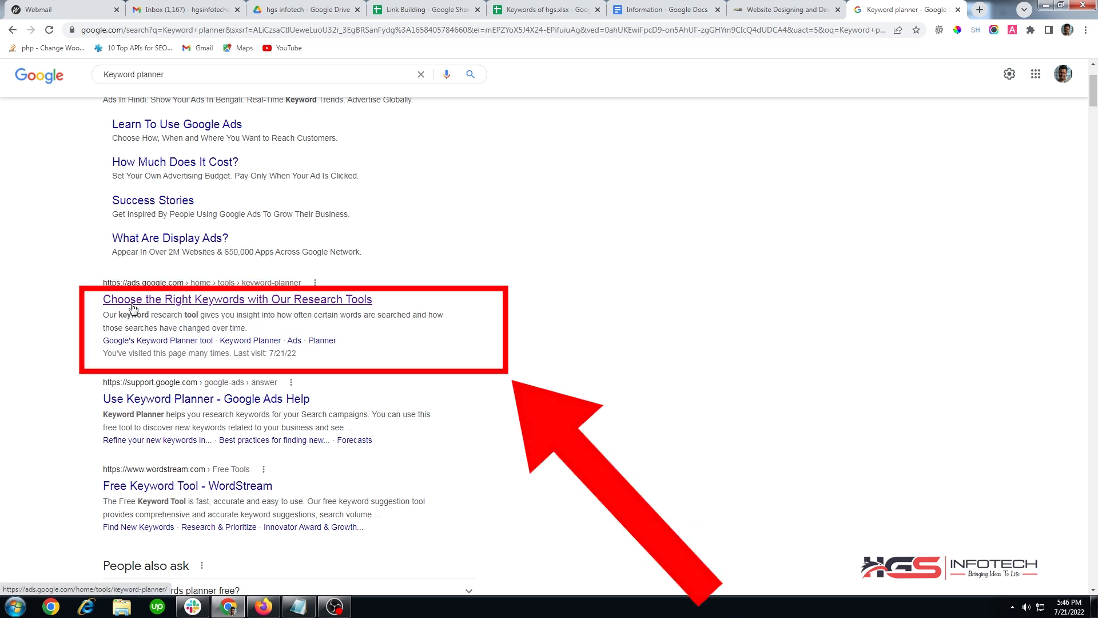
right_click(255, 302)
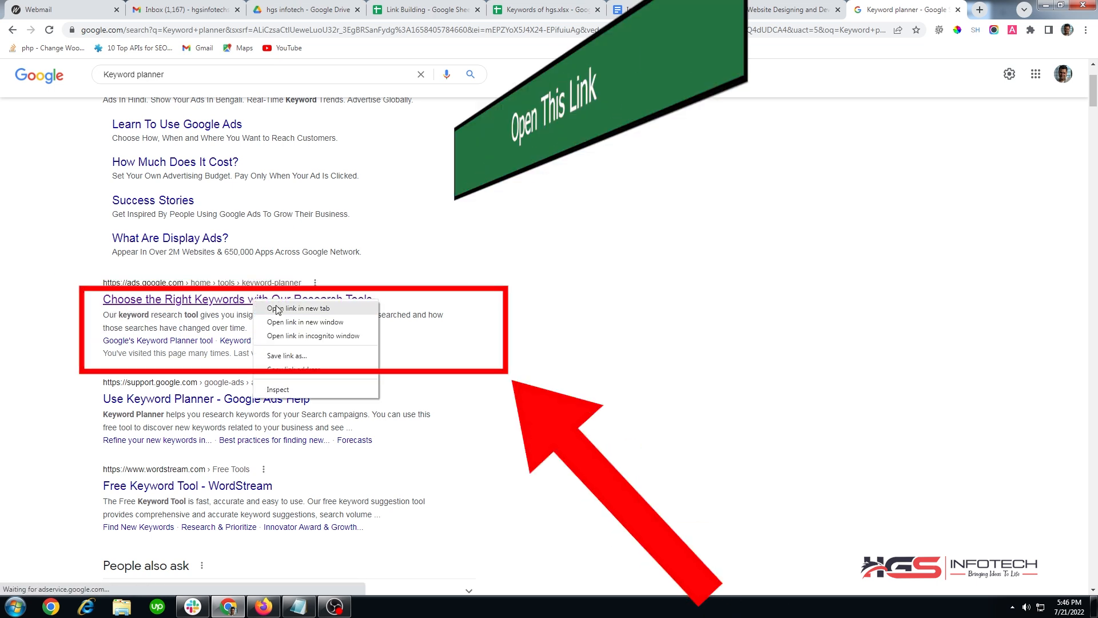
click(285, 310)
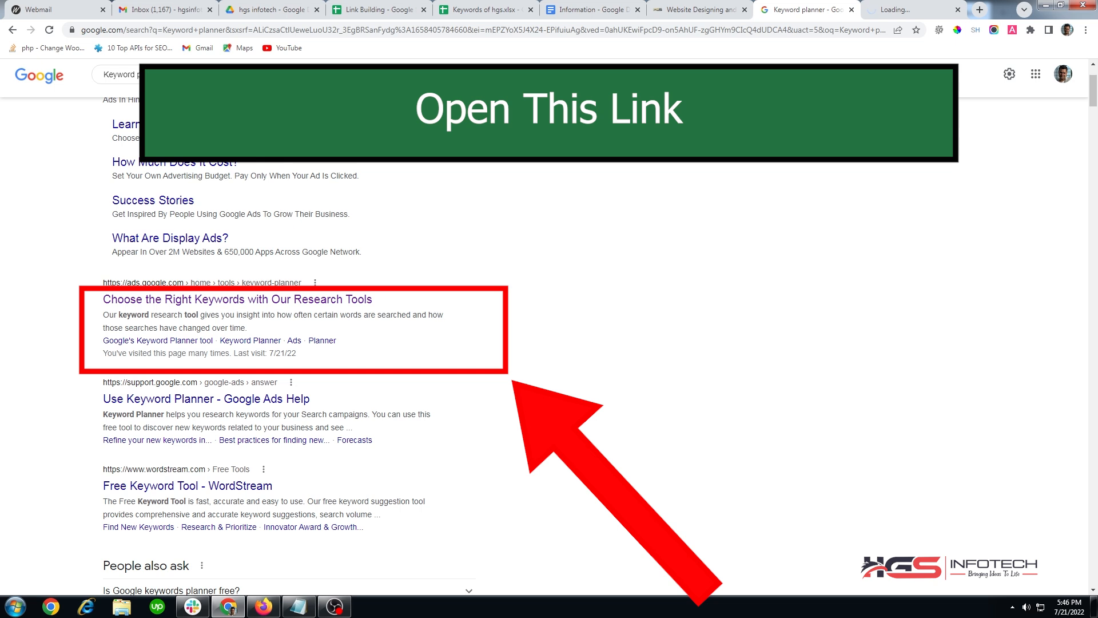
click(851, 10)
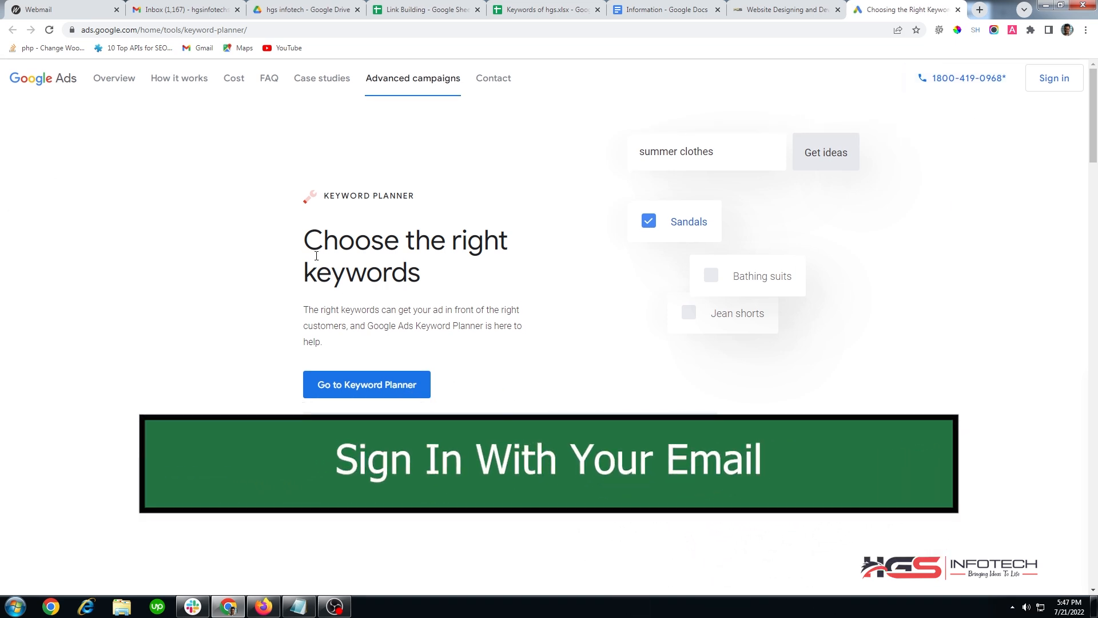
- Sign in to Google Ads from the Keyword Planner landing page
mouse_move(304, 239)
mouse_down()
mouse_move(346, 240)
mouse_move(421, 274)
mouse_up()
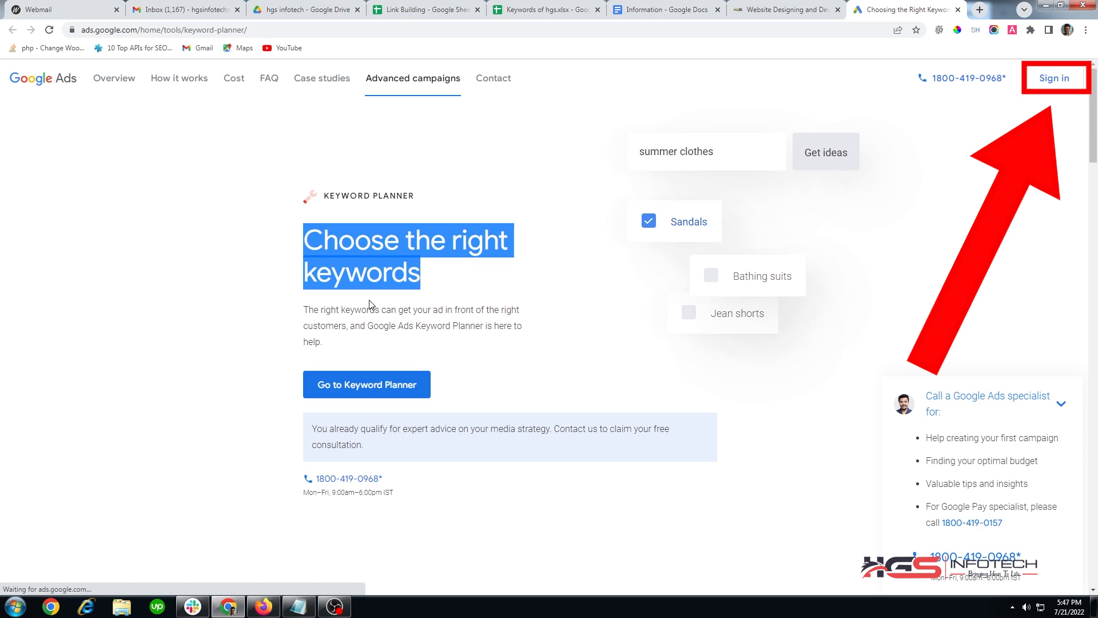
click(484, 300)
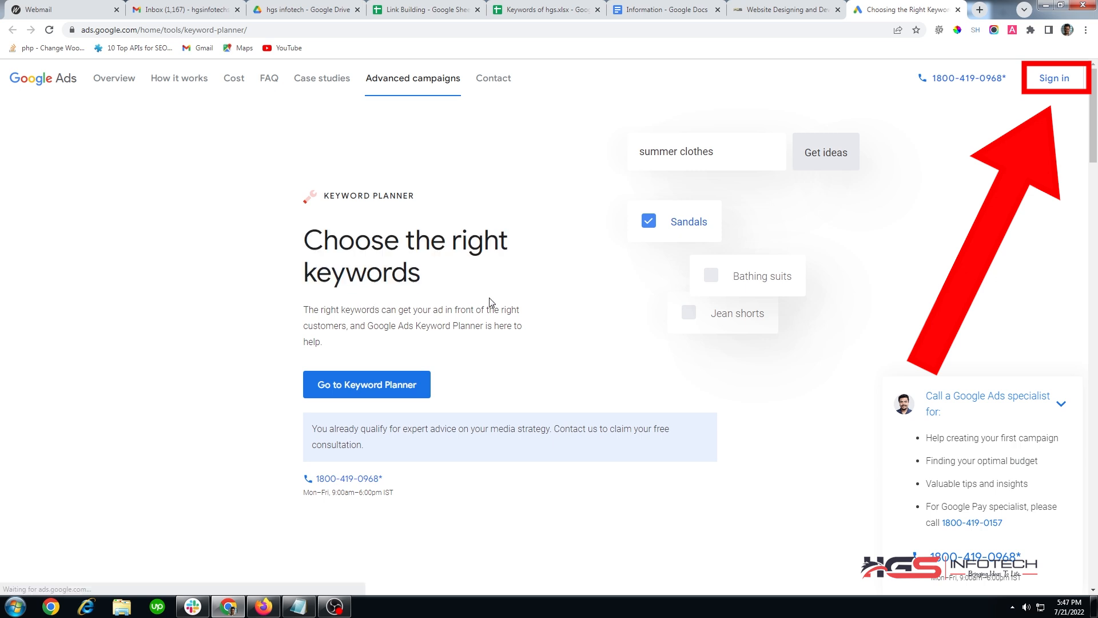
click(1056, 91)
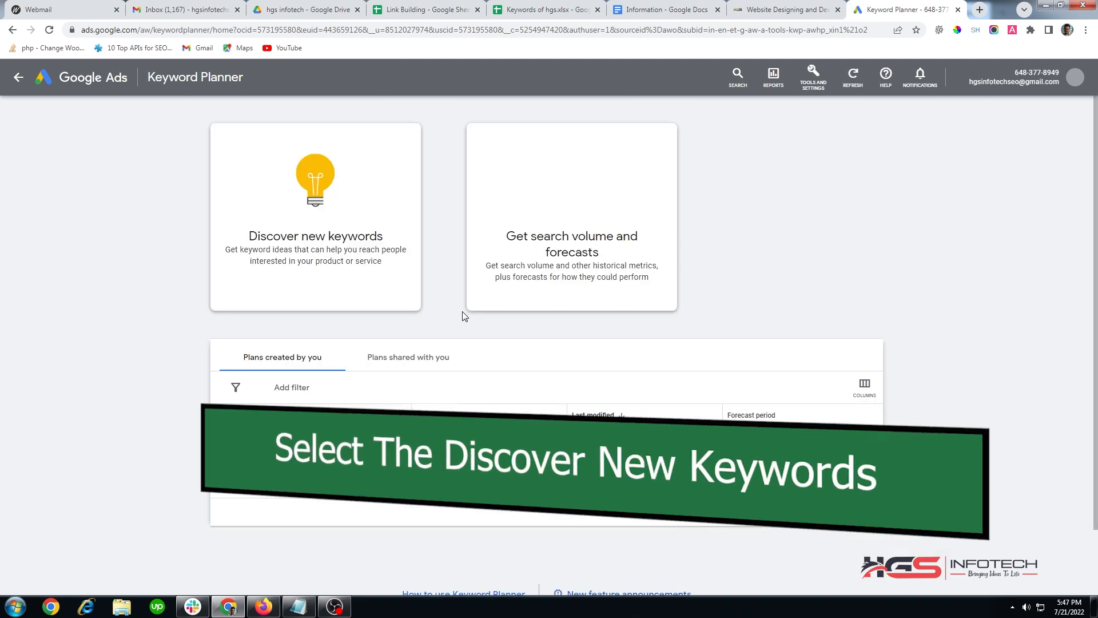
- Start discovering new keywords in Keyword Planner, using a website as the source
click(292, 247)
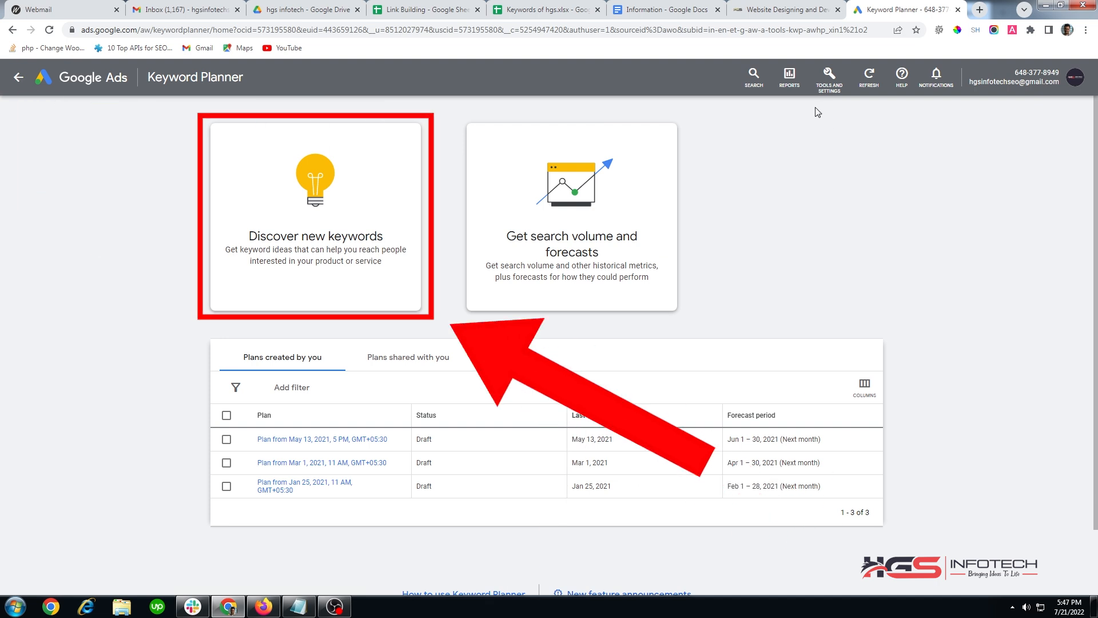
click(318, 243)
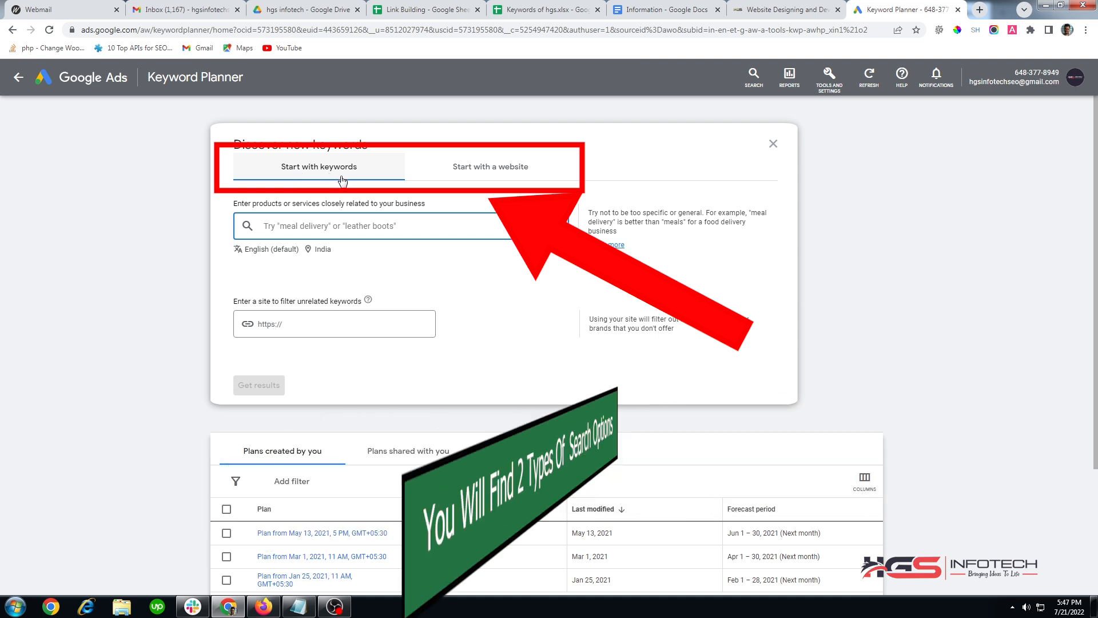
click(470, 178)
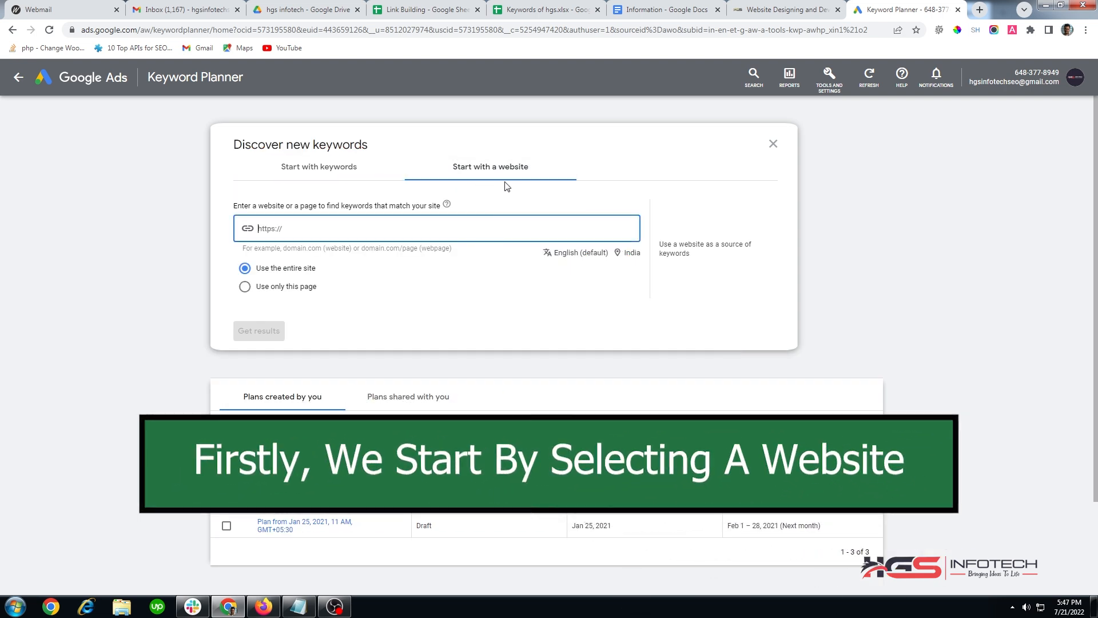
click(766, 11)
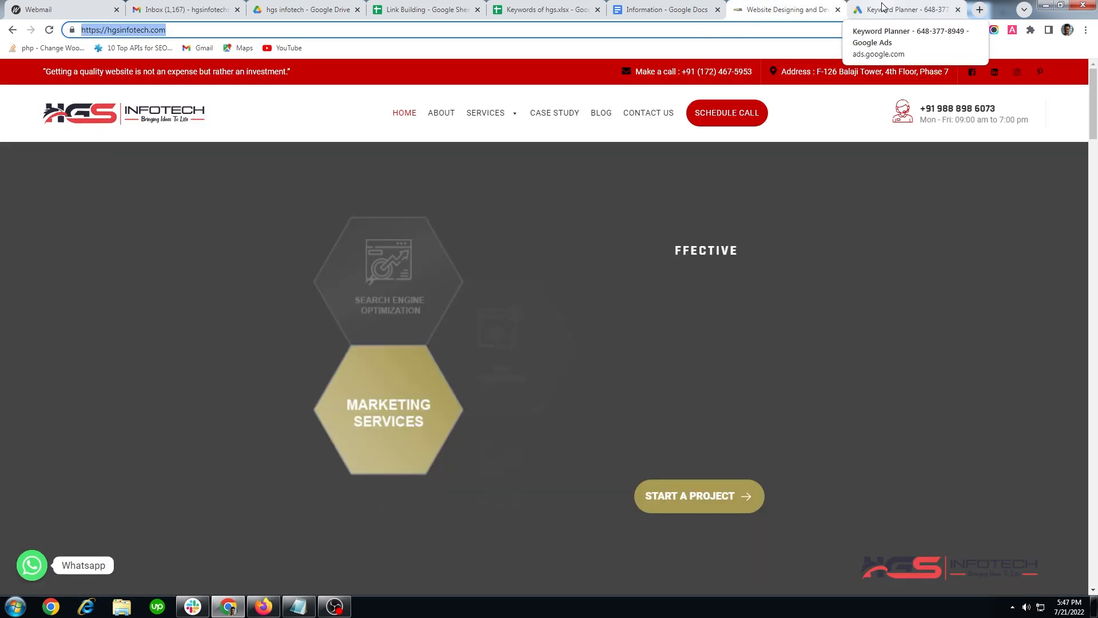
right_click(742, 33)
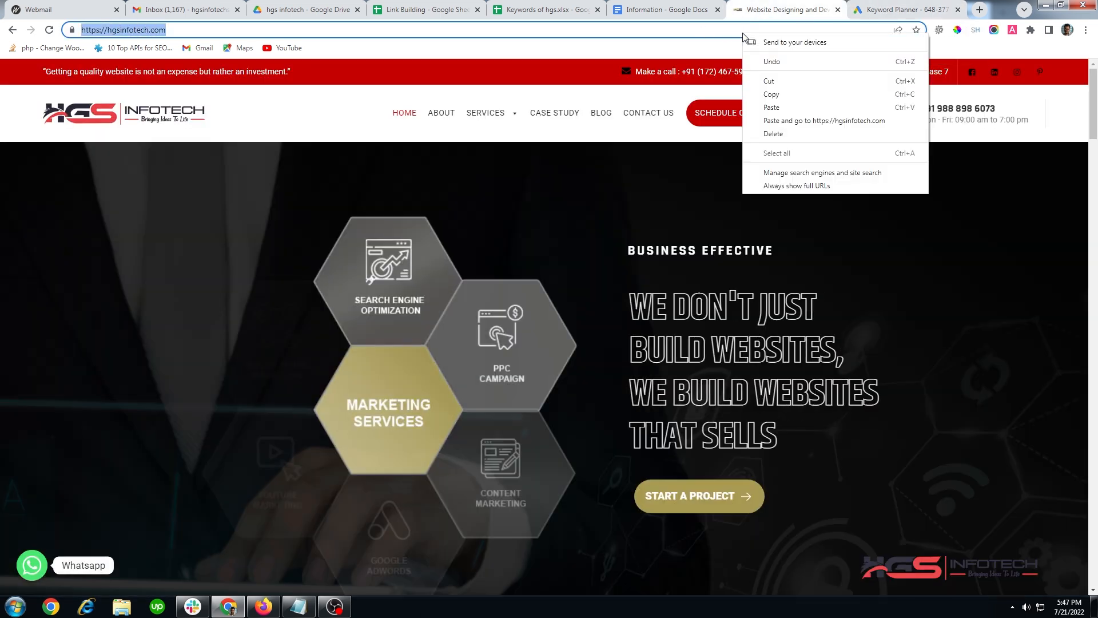
click(778, 95)
click(873, 10)
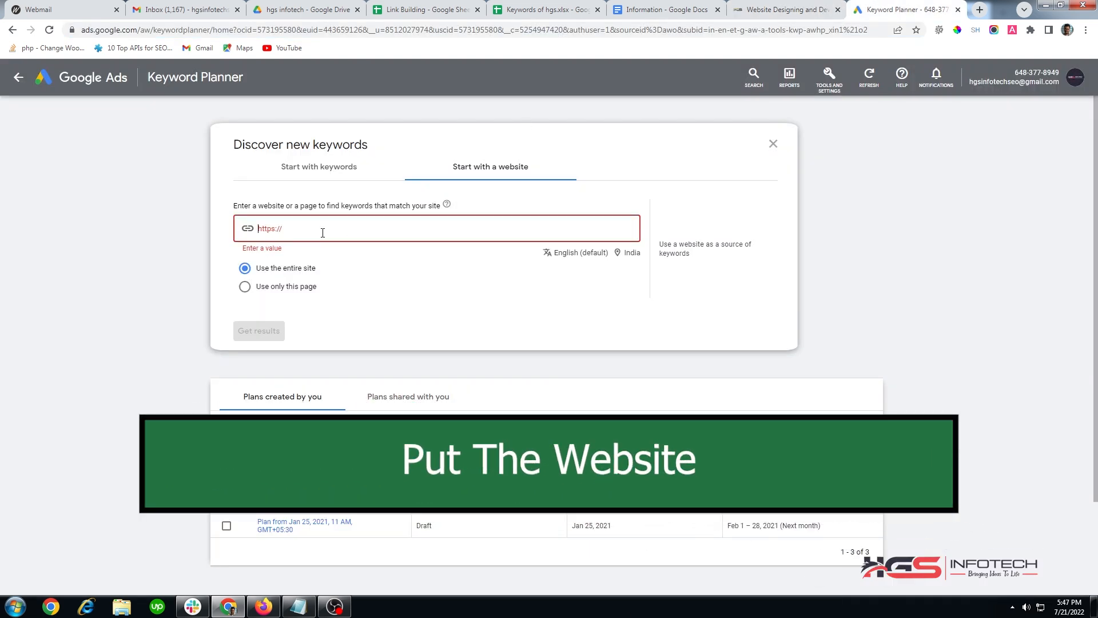
key(ctrl+v)
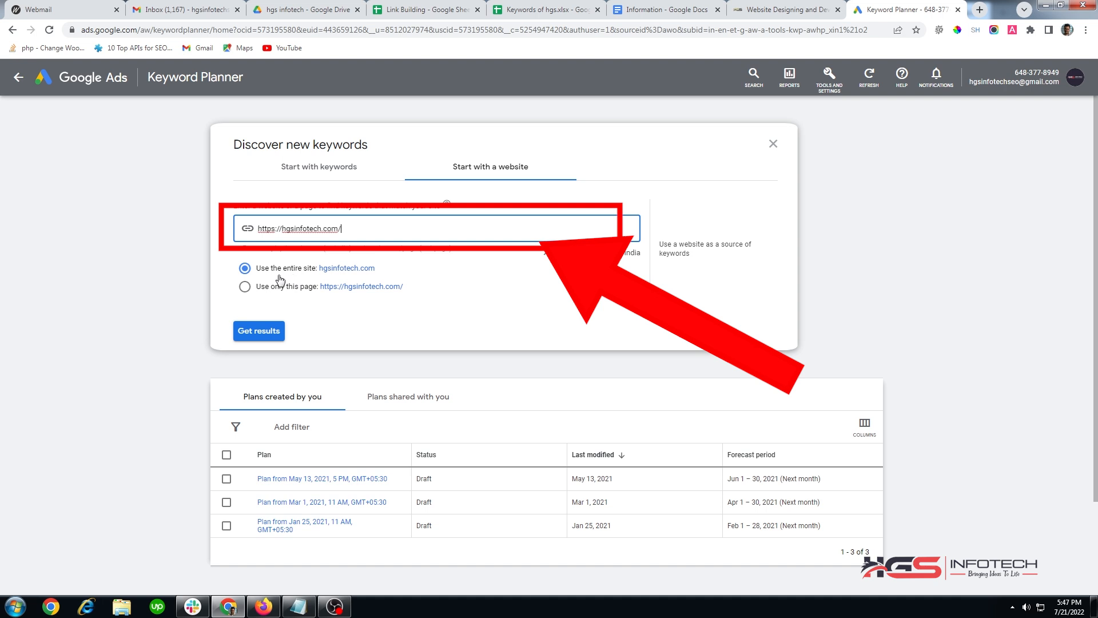
click(629, 255)
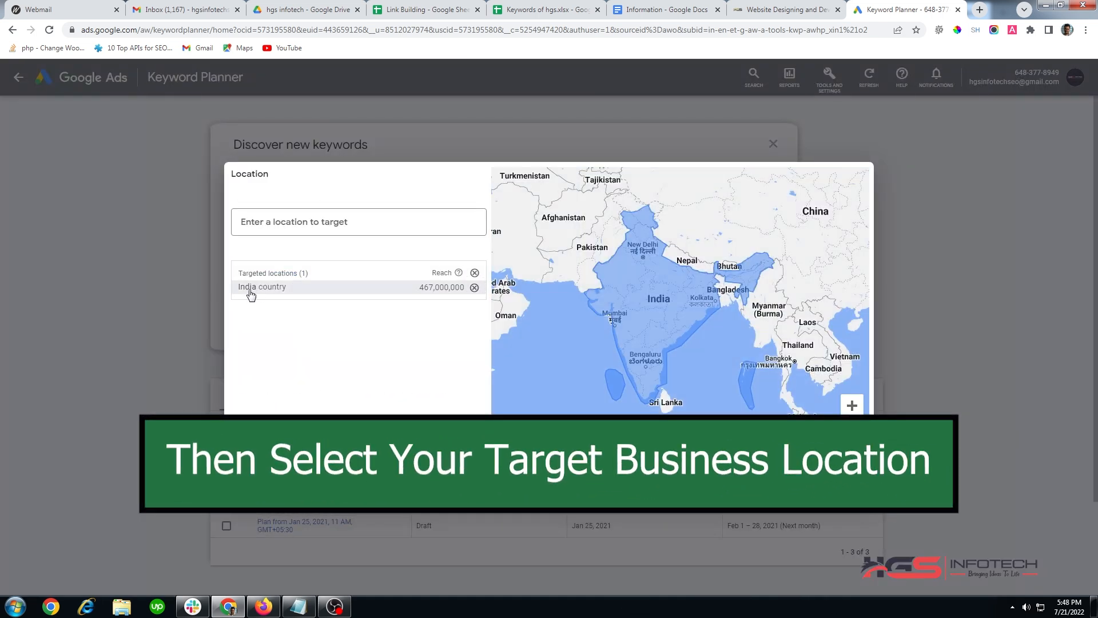
click(319, 220)
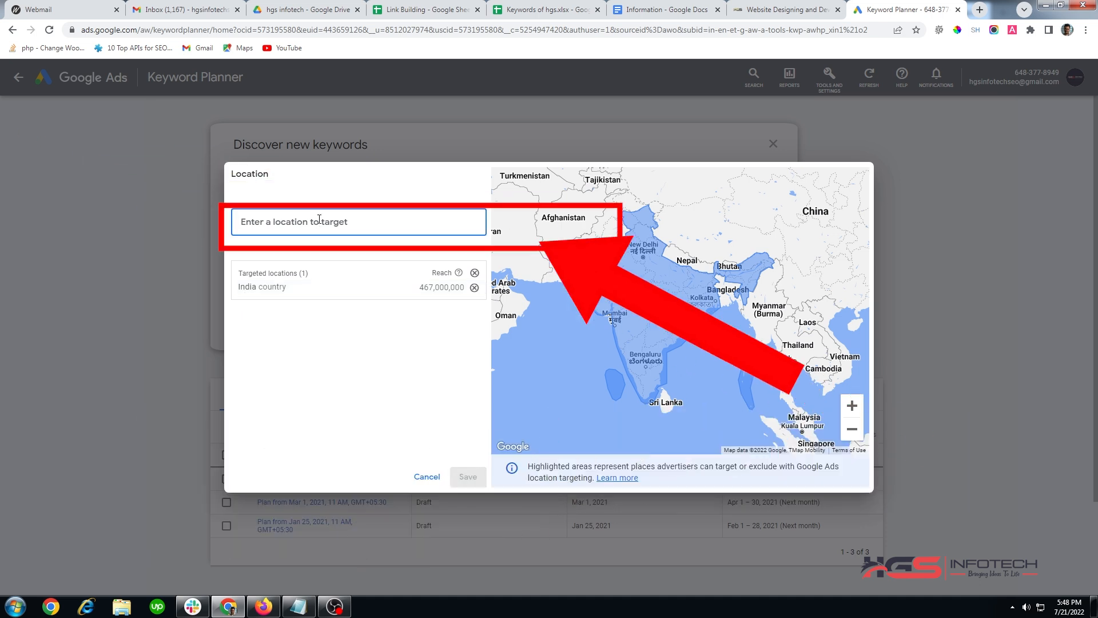
text(ind)
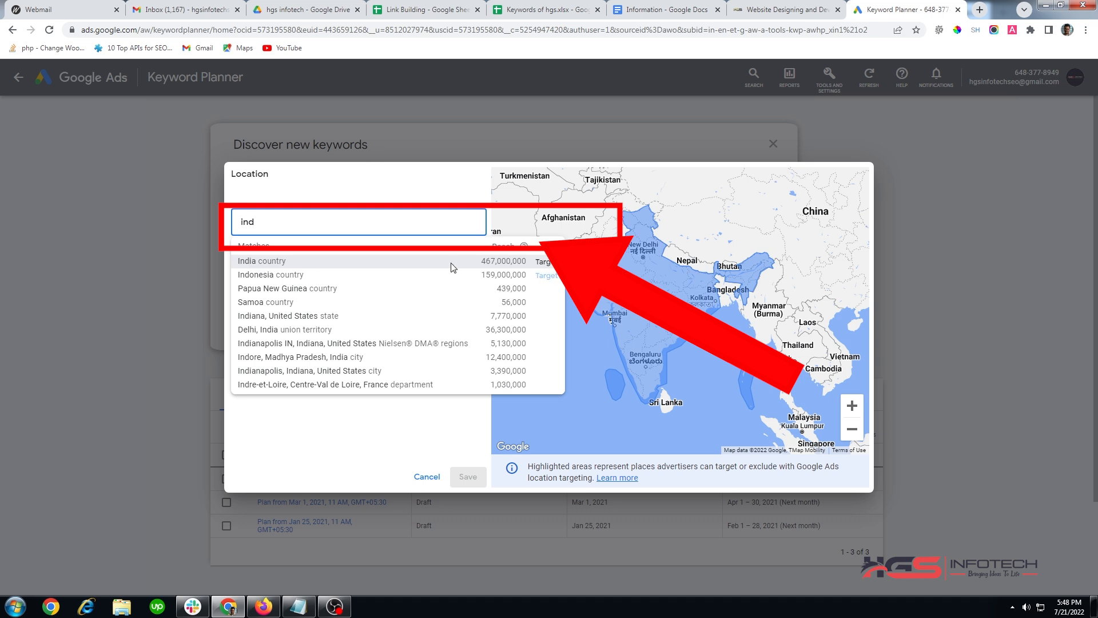
click(551, 265)
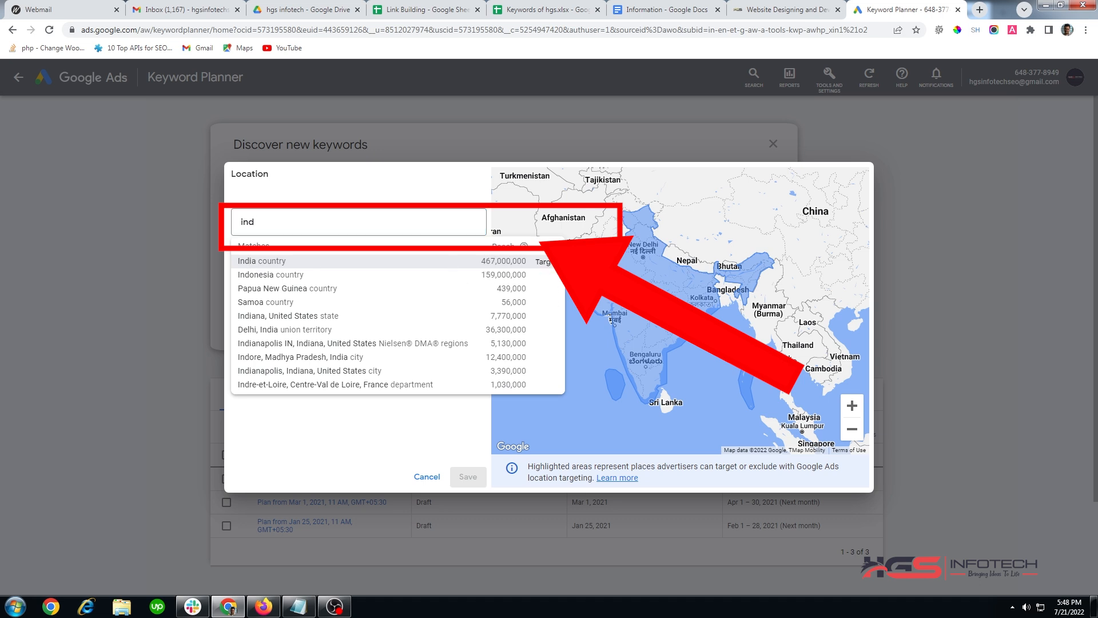
double_click(361, 224)
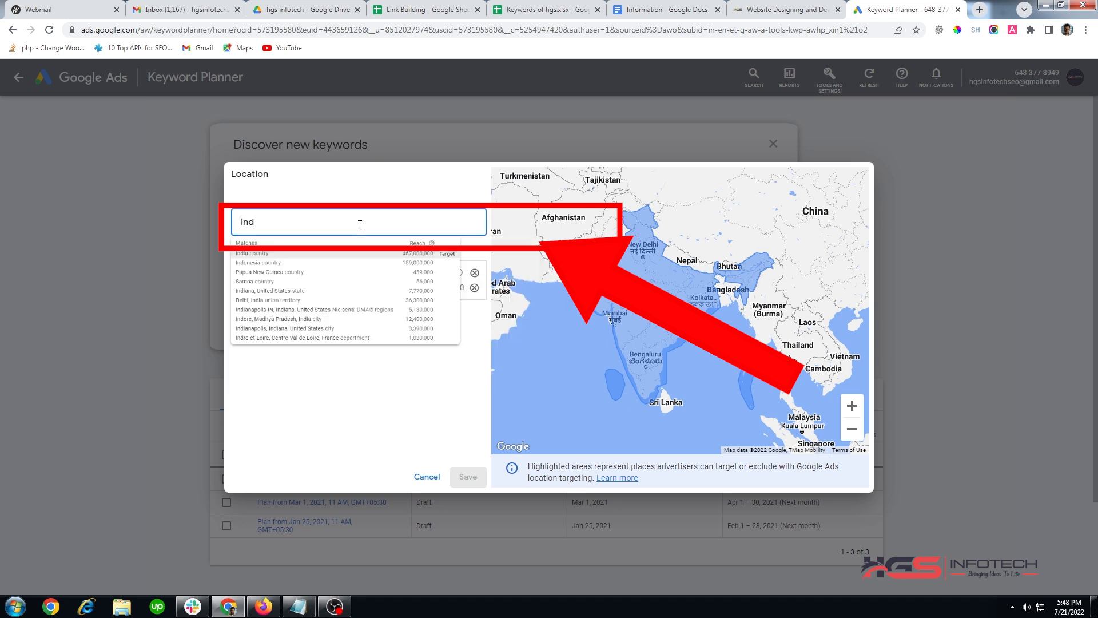
key(BackSpace)
click(329, 394)
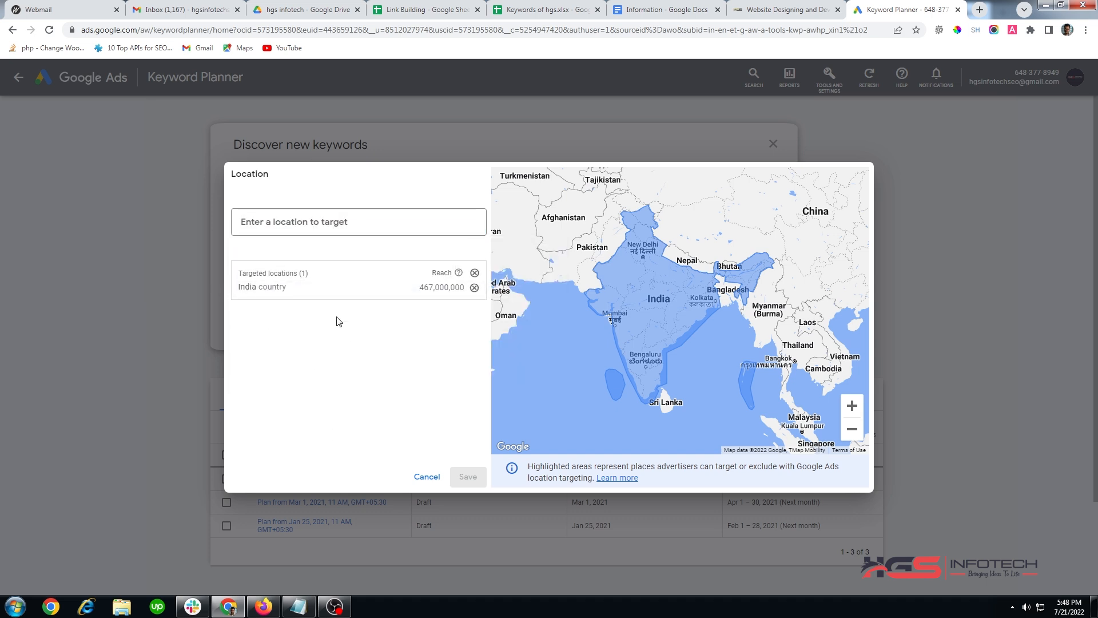
- Add the United States as a targeted location alongside India and save the location settings
click(389, 223)
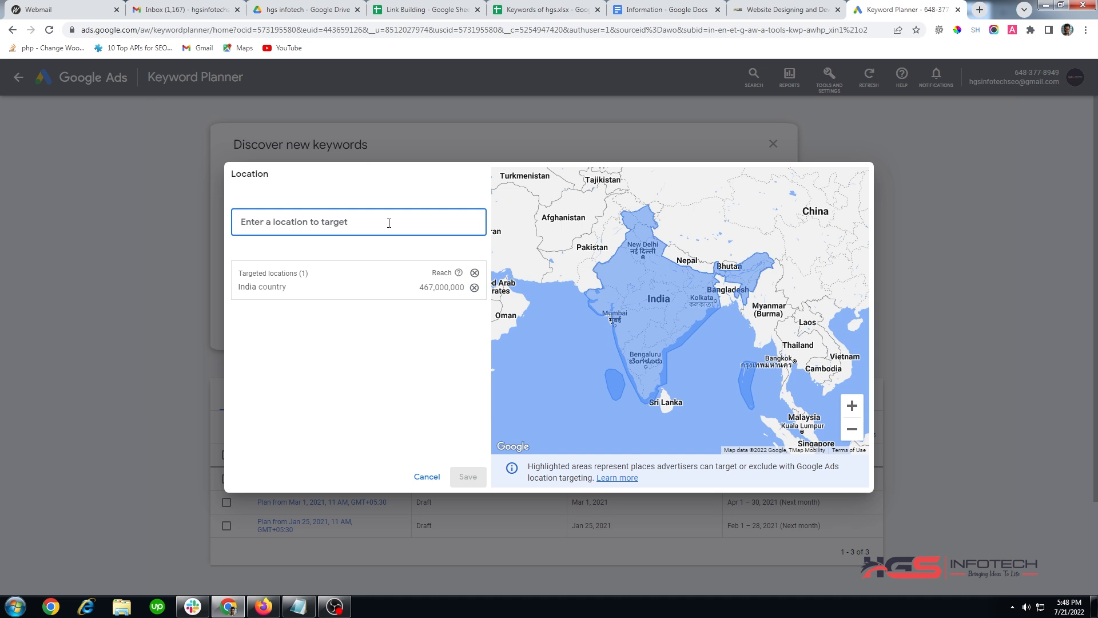
text(united)
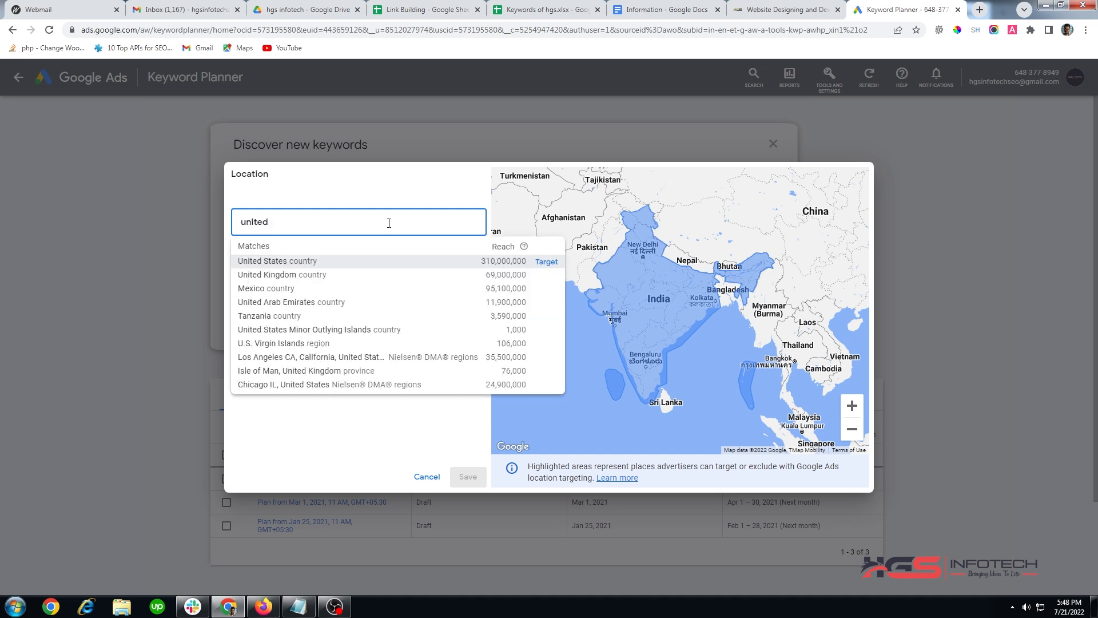
click(547, 262)
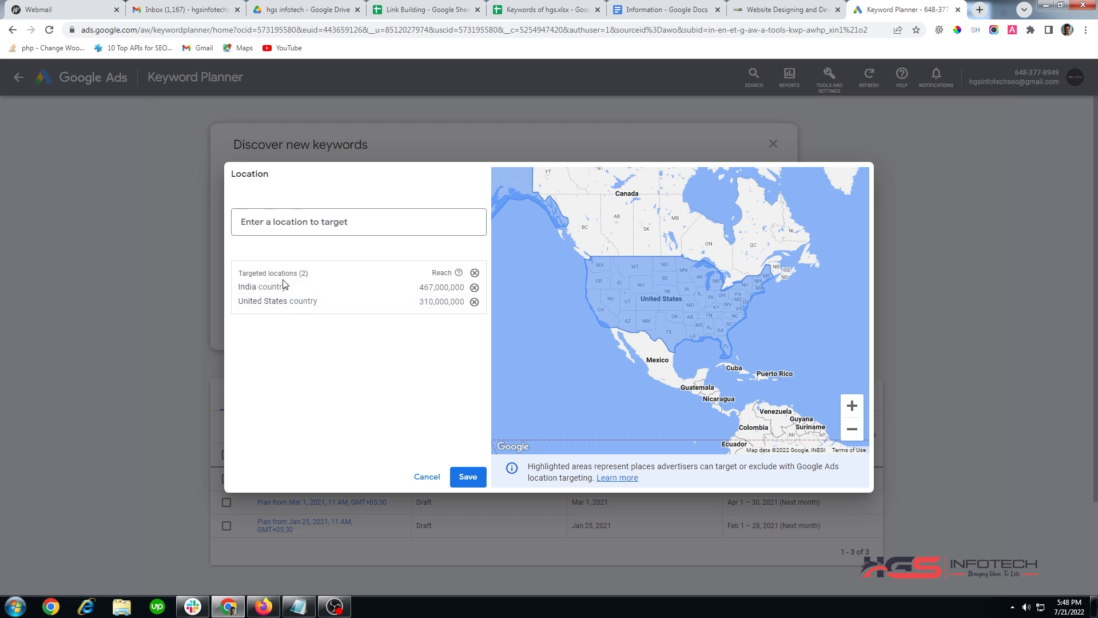
click(468, 478)
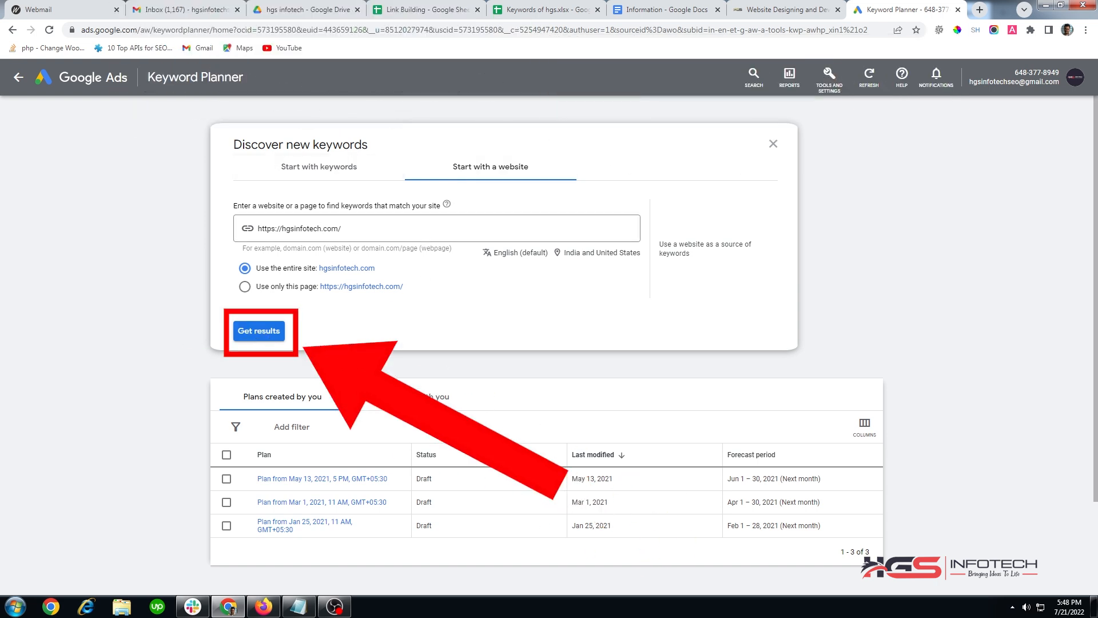
- Get the keyword ideas for the entire hgsinfotech.com site and look over the listed keywords
click(258, 336)
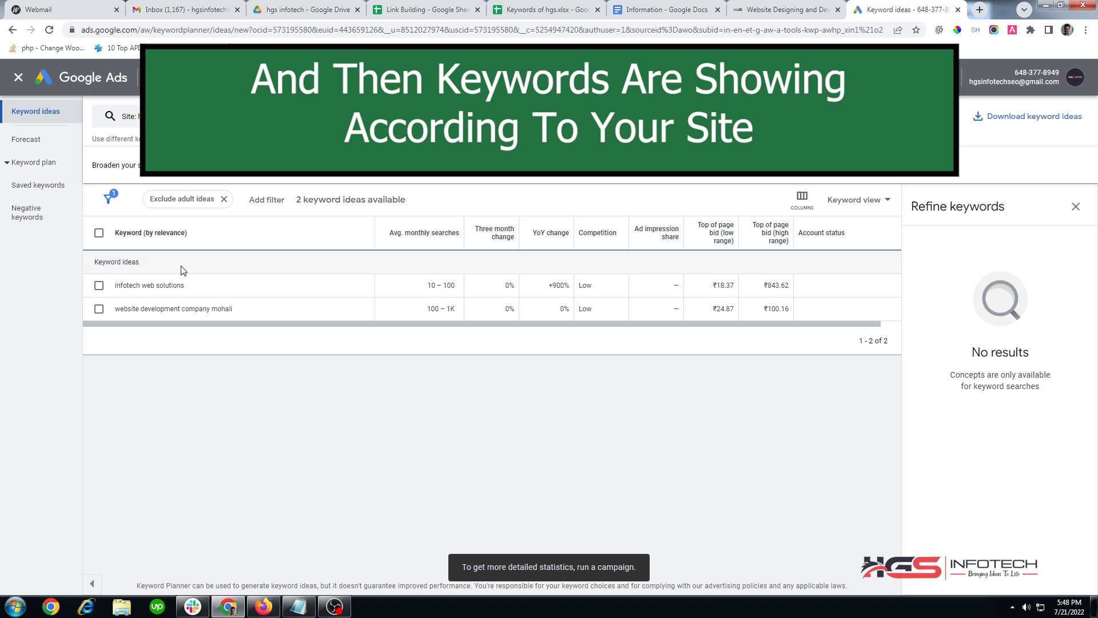
drag(202, 278, 214, 314)
click(303, 311)
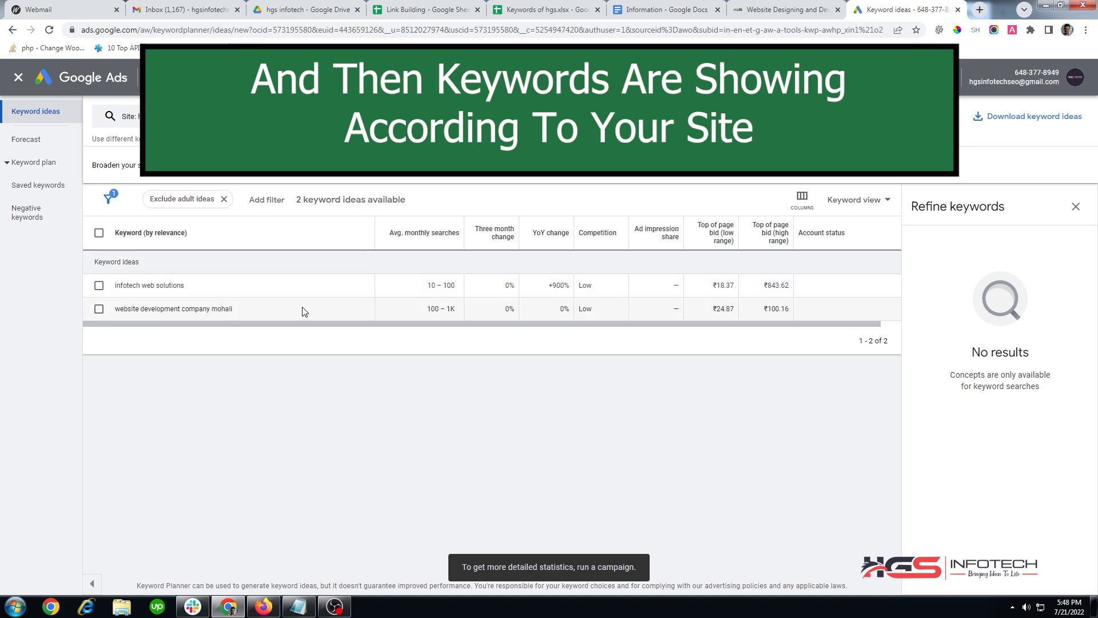
- Switch the keyword search to start with keywords and add "Digital Marketing" as a product or service
click(276, 116)
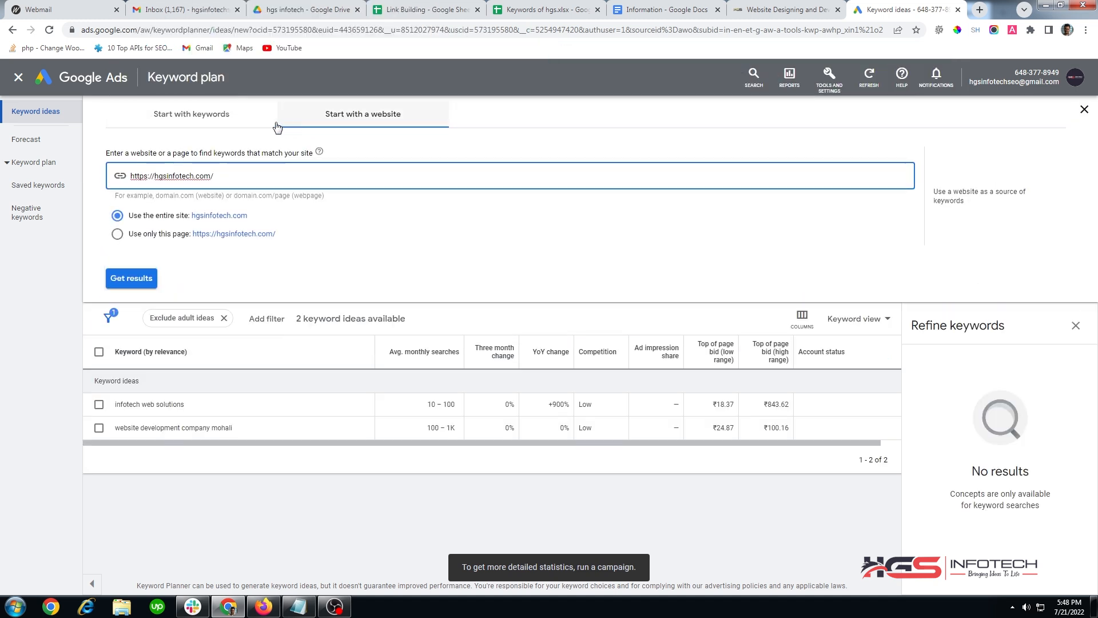
click(211, 117)
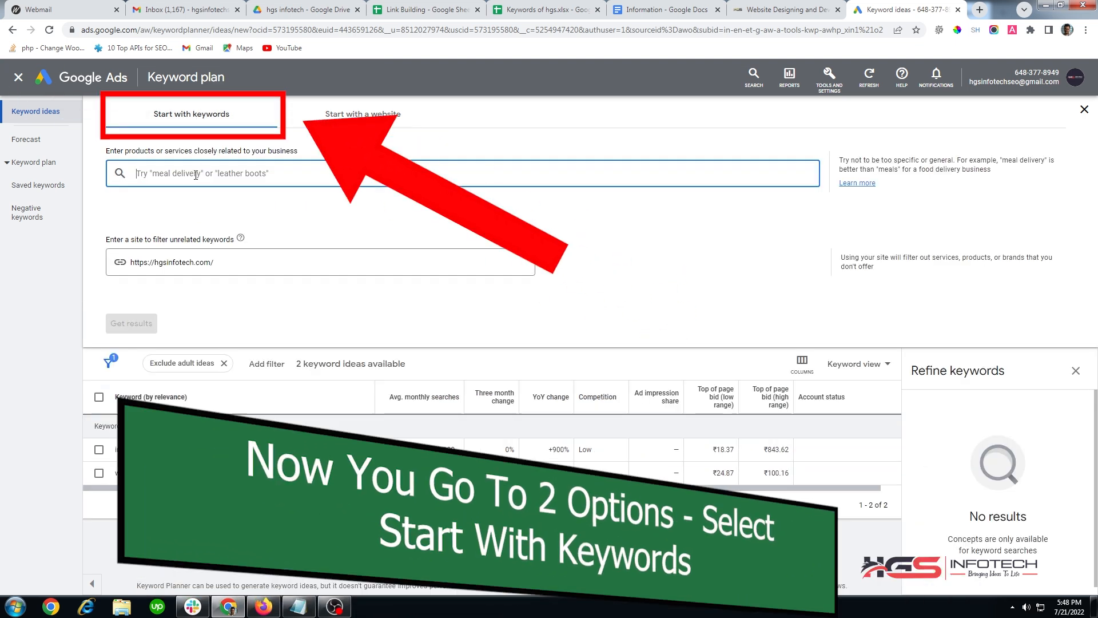
text(Digital Mark)
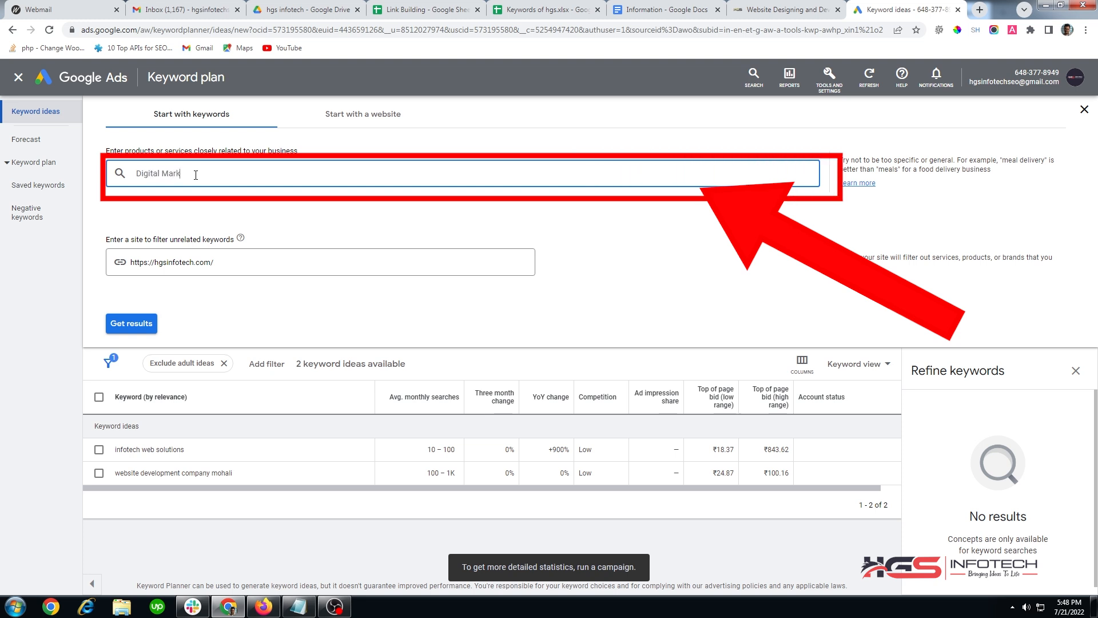
text(ng)
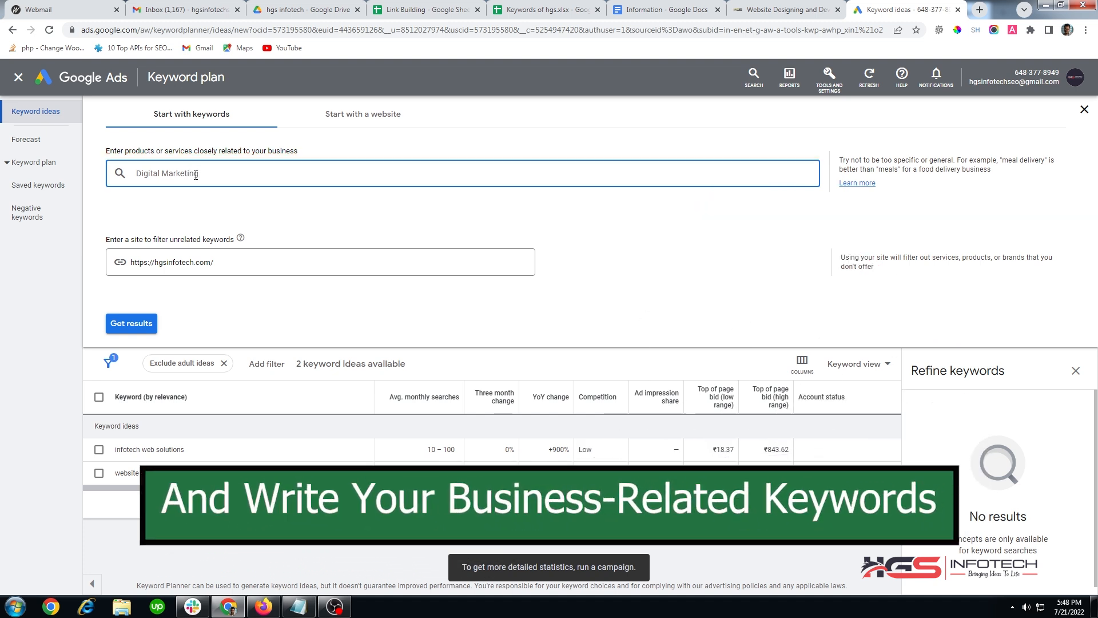
key(Return)
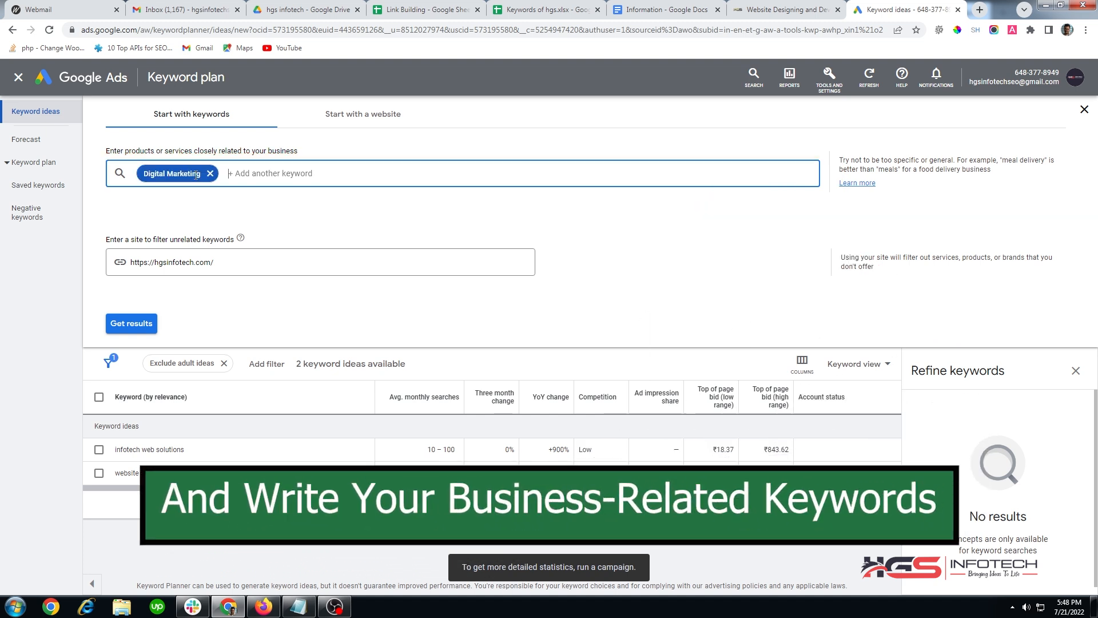
- Add "Web Development" and "Web Designing" as further products or services and get the keyword results
text(Web Developme)
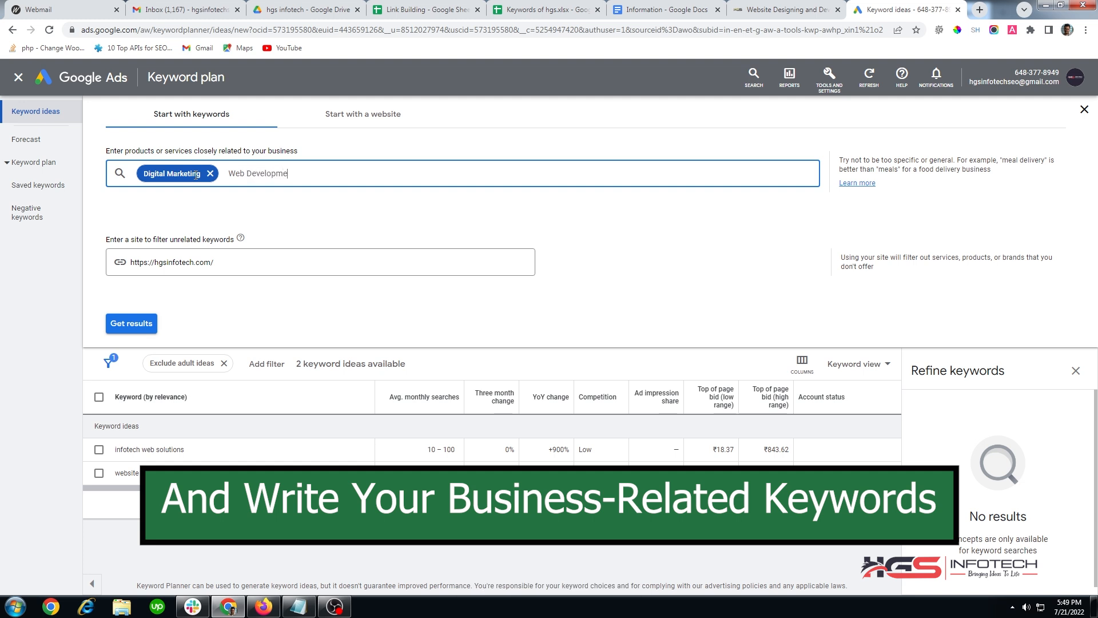
text(nt)
key(Return)
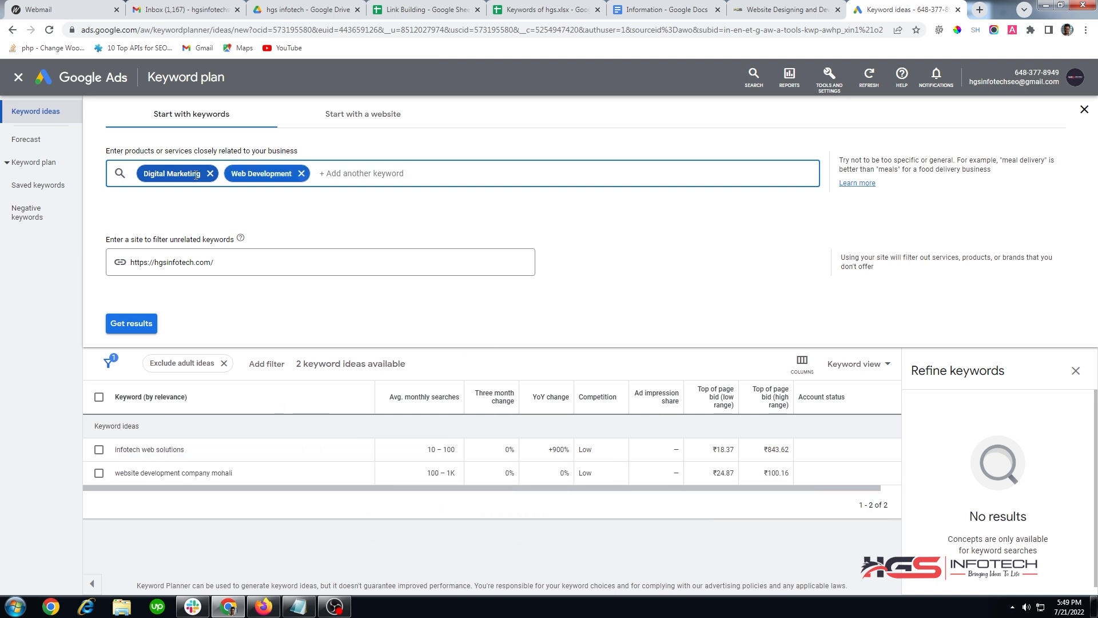
text(Web Designing)
key(Return)
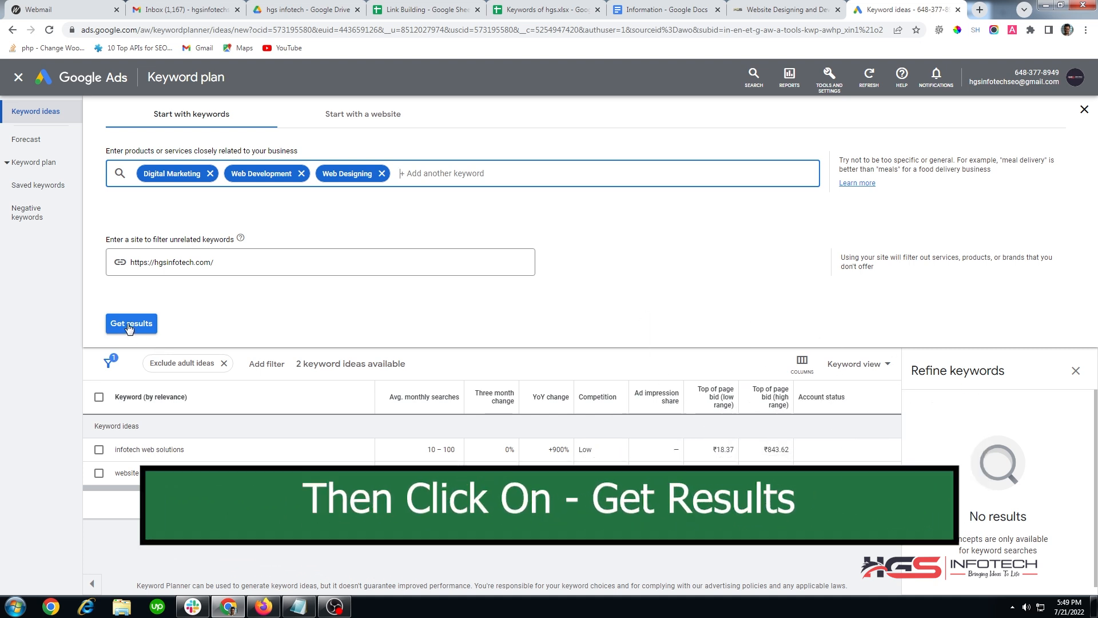
click(129, 325)
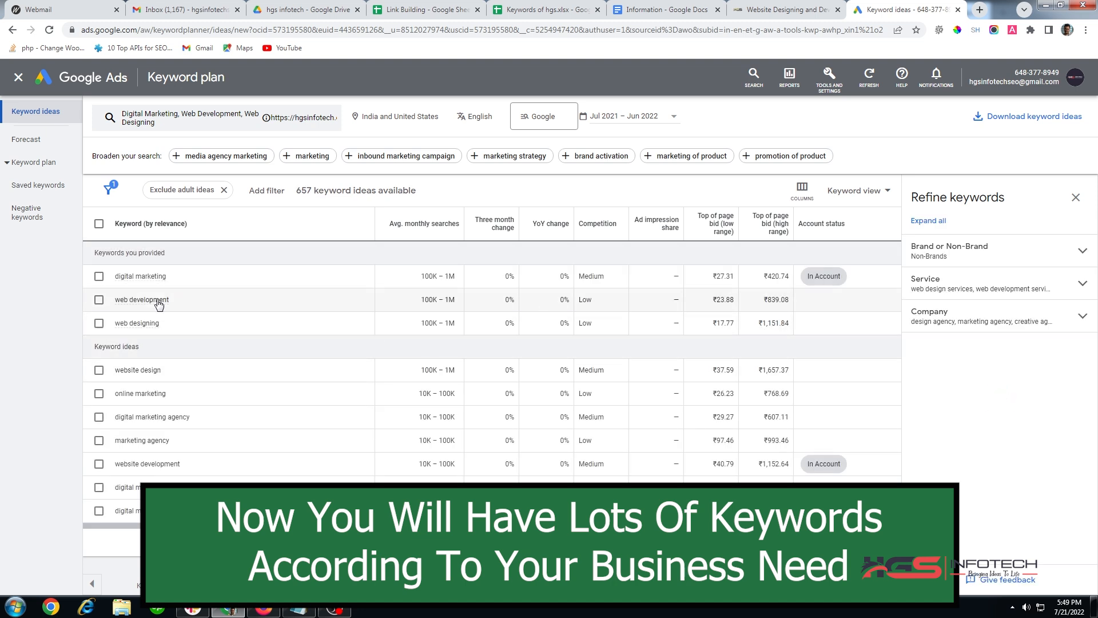
drag(155, 374, 110, 277)
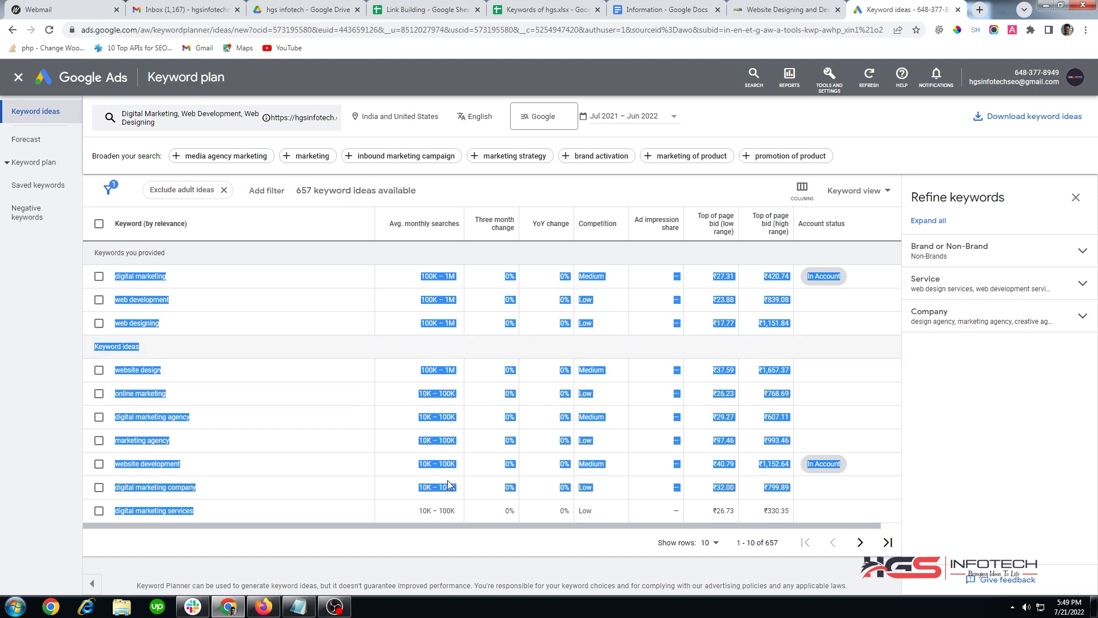
click(525, 546)
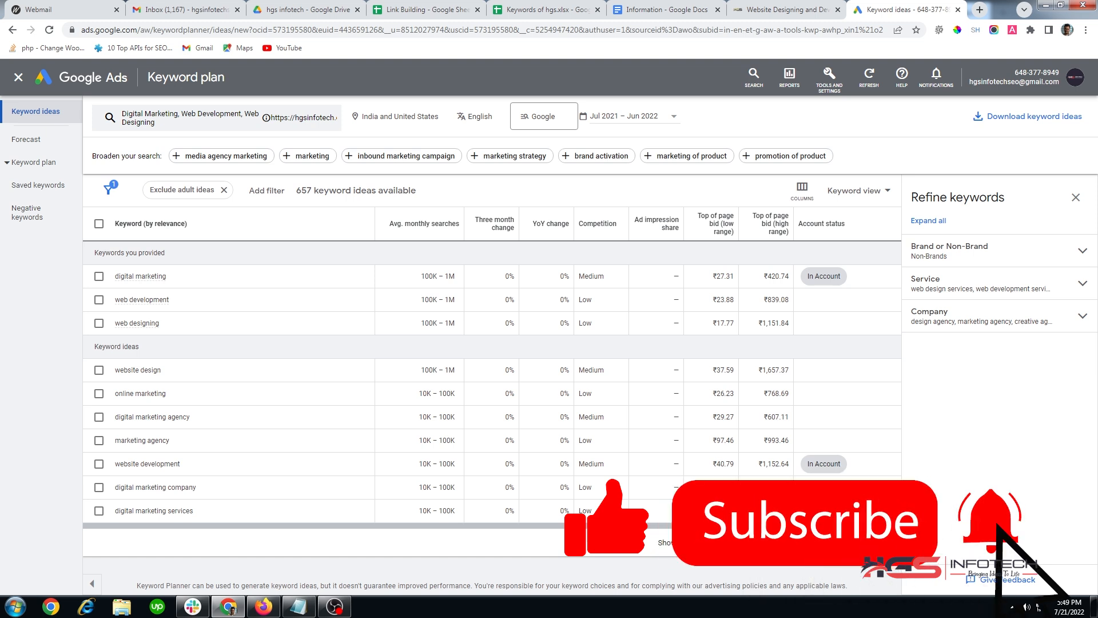
- Examine the Brand or Non-Brand and Service groups under Refine keywords, then close the refinement options
drag(1012, 197, 913, 198)
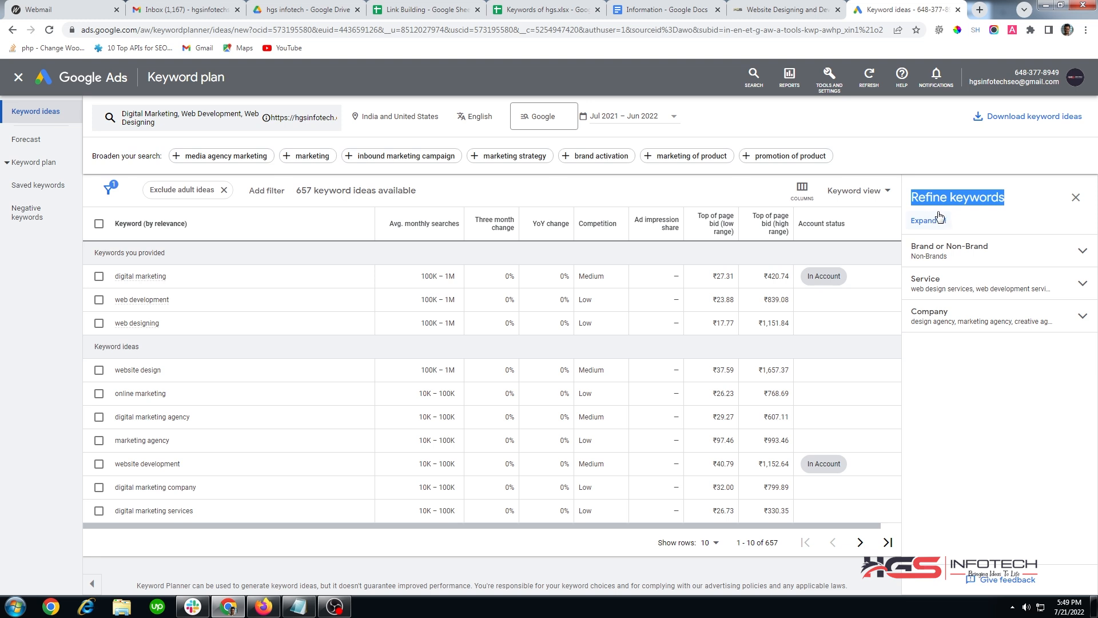
click(1012, 223)
click(1010, 255)
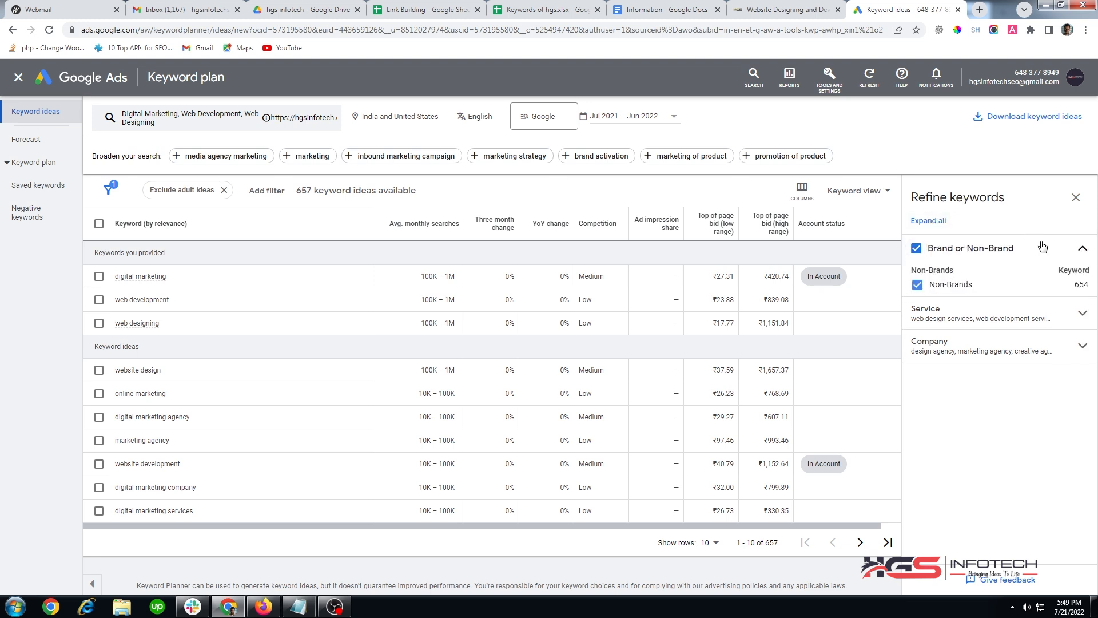
click(1043, 247)
click(1004, 286)
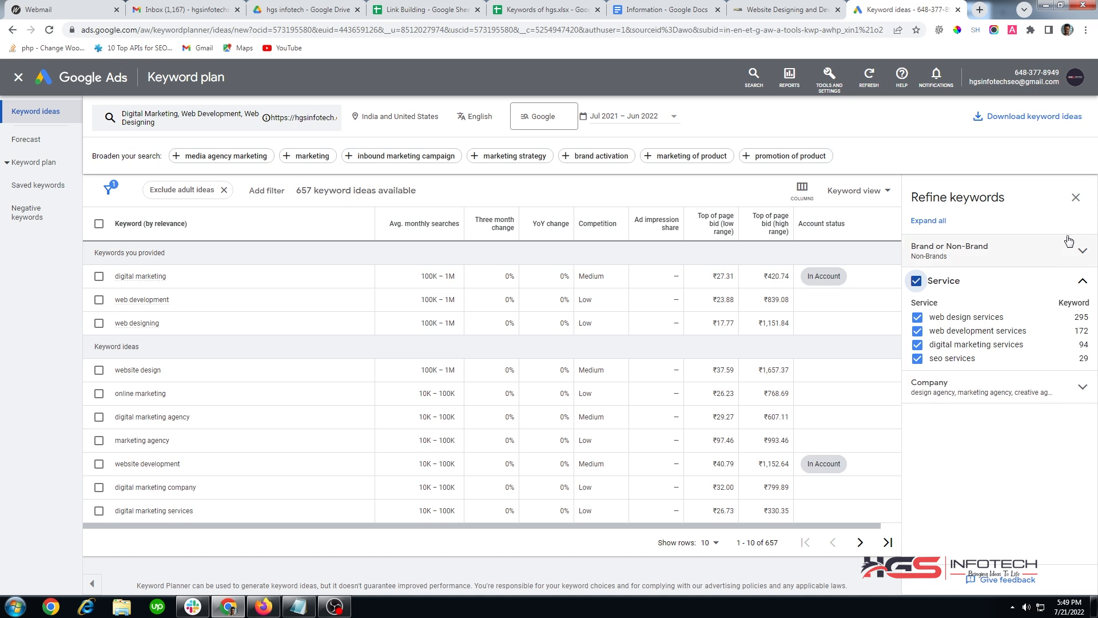
click(1076, 198)
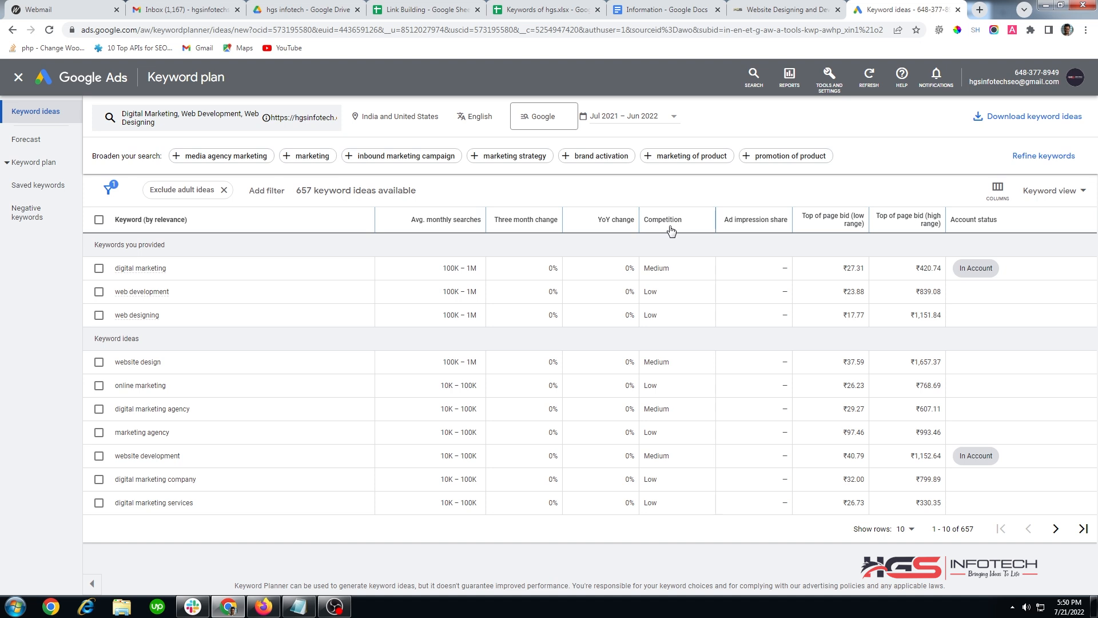
- Add a Competition filter that limits the keyword ideas to Low competition
mouse_move(448, 227)
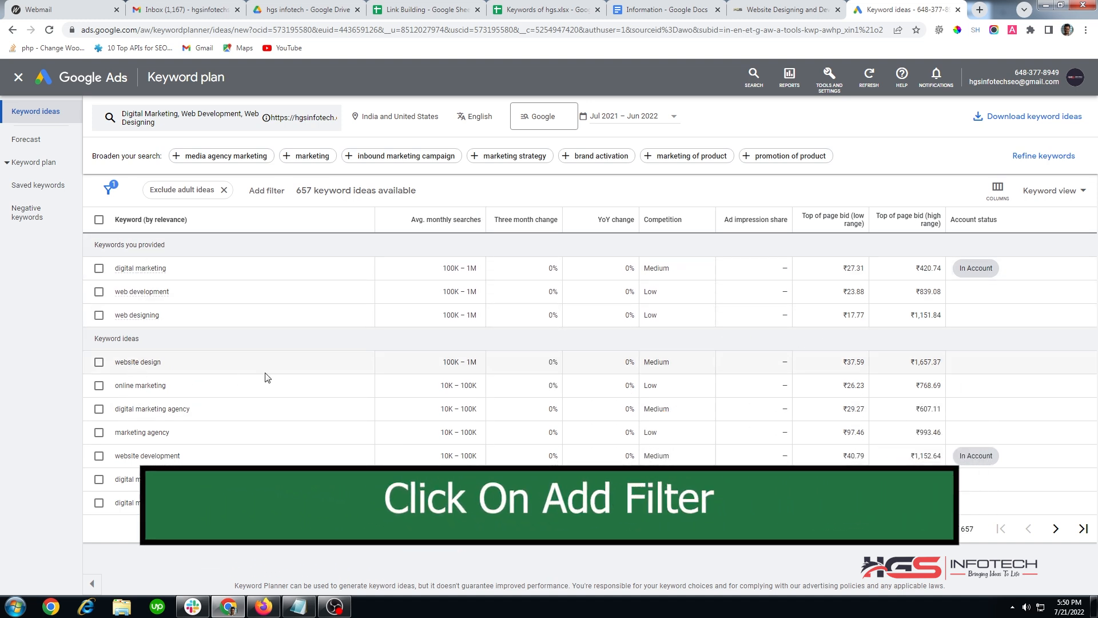
click(273, 201)
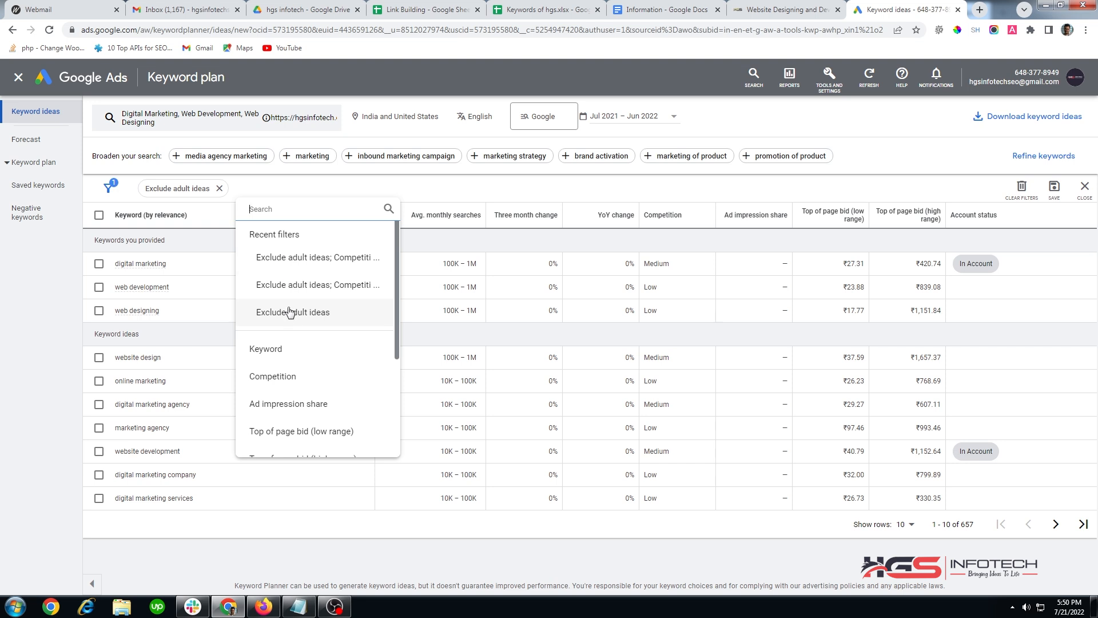
scroll(289, 311, down, 2)
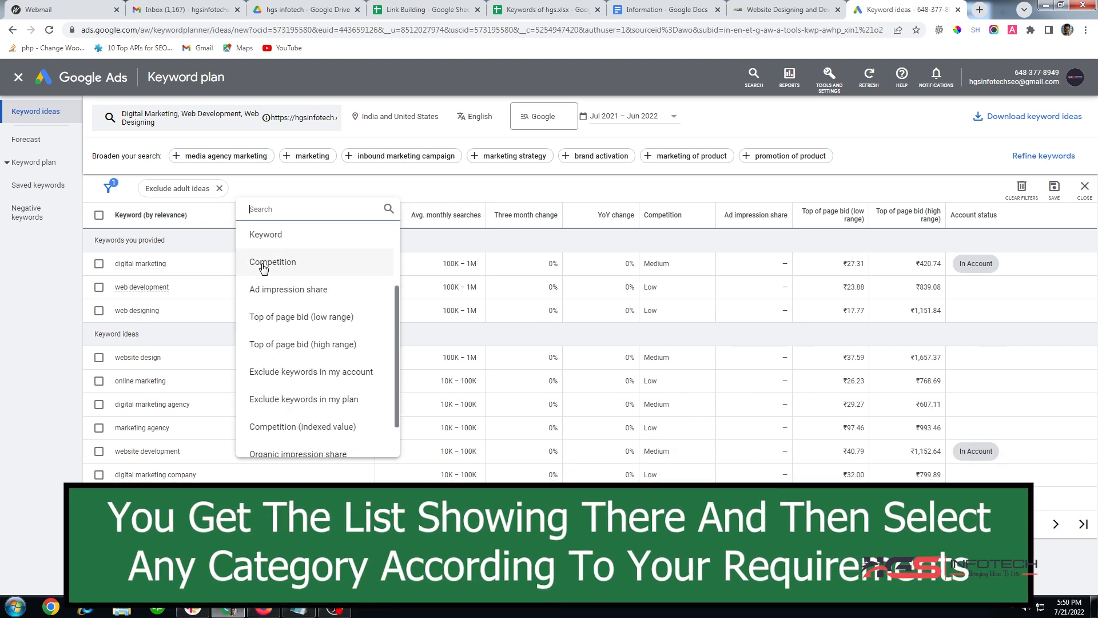
mouse_move(660, 224)
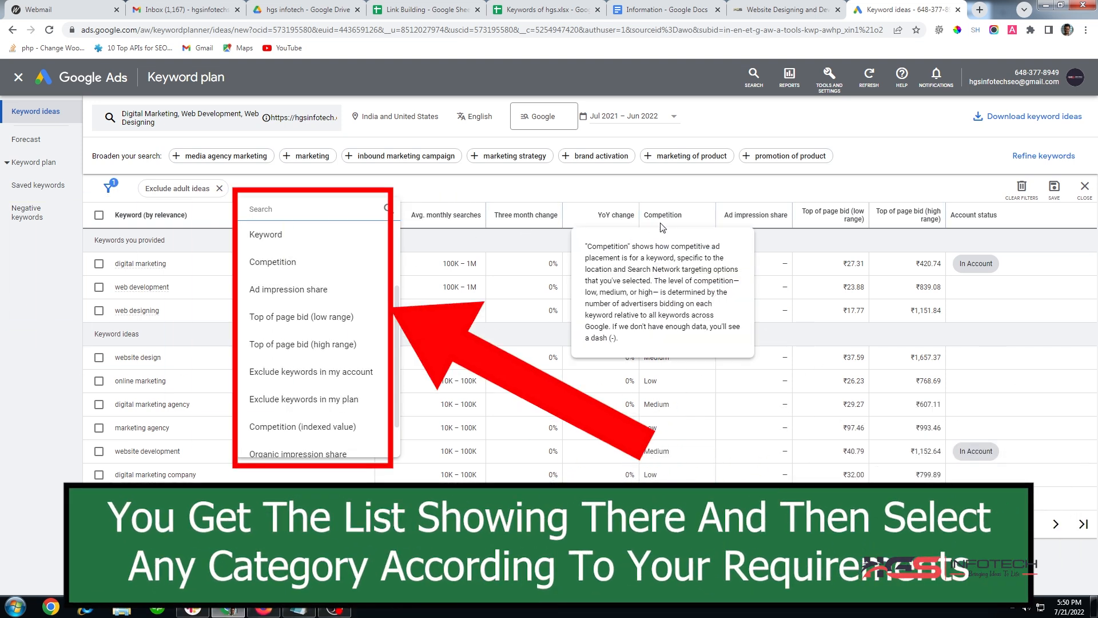
click(275, 263)
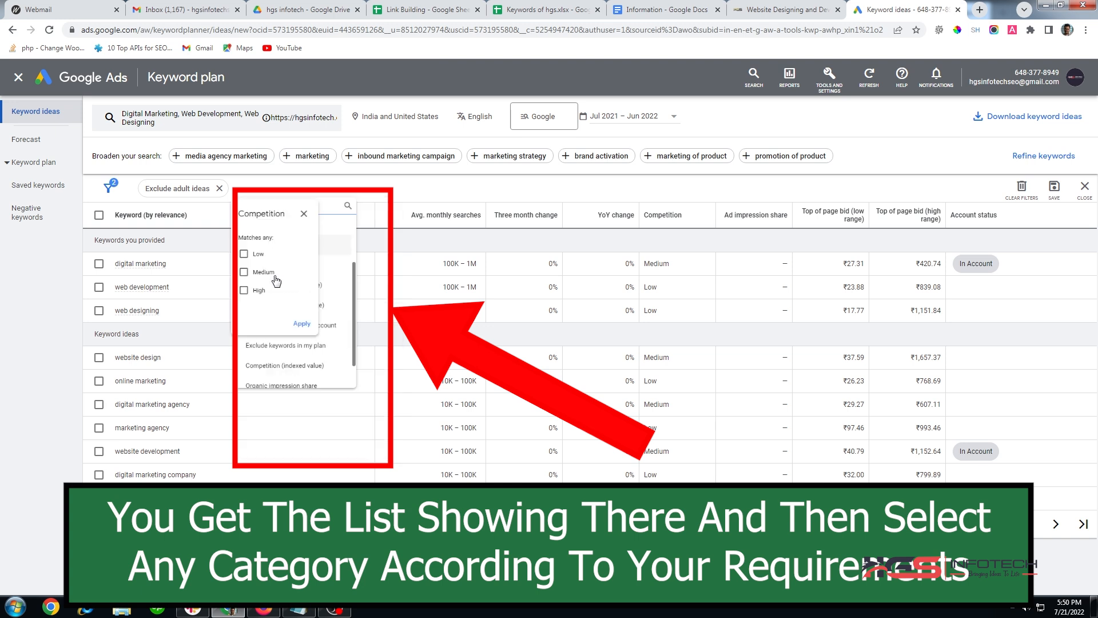
click(248, 269)
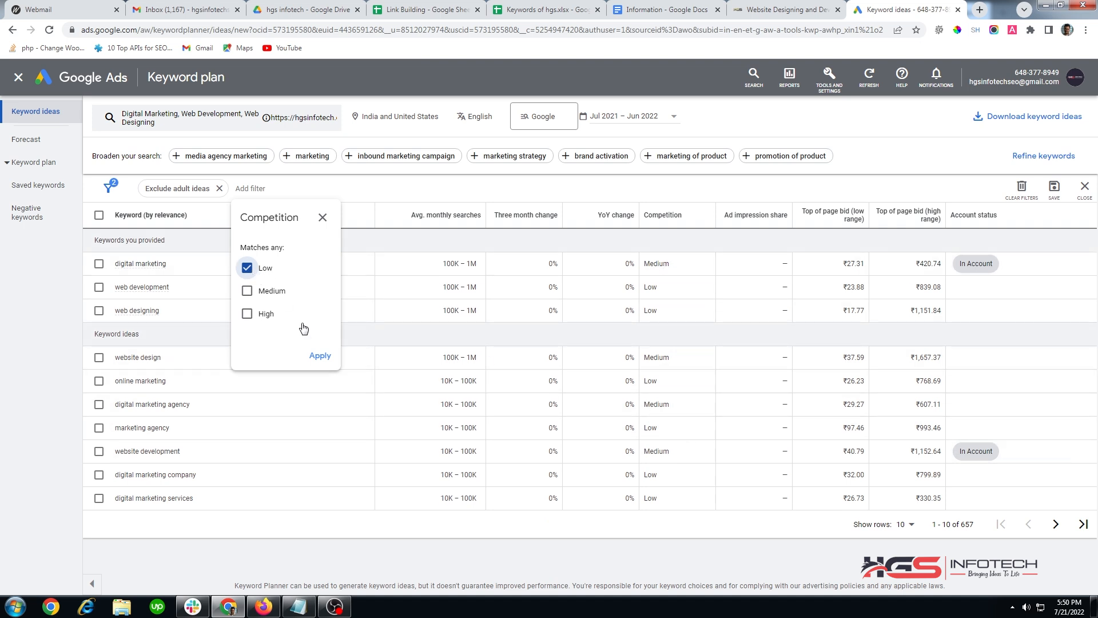
click(247, 291)
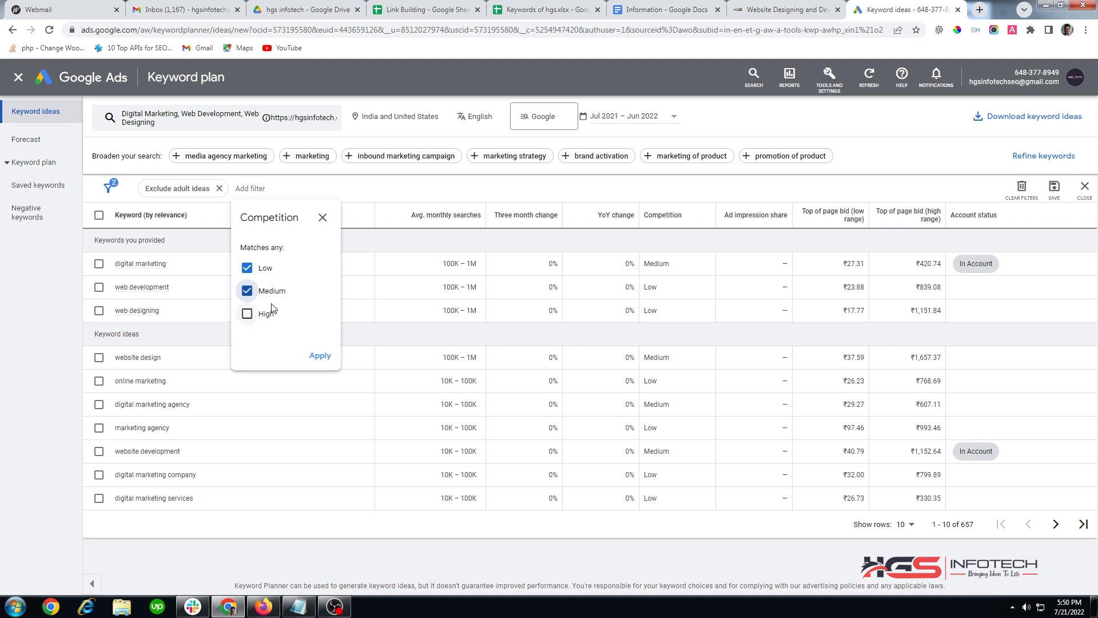
click(248, 293)
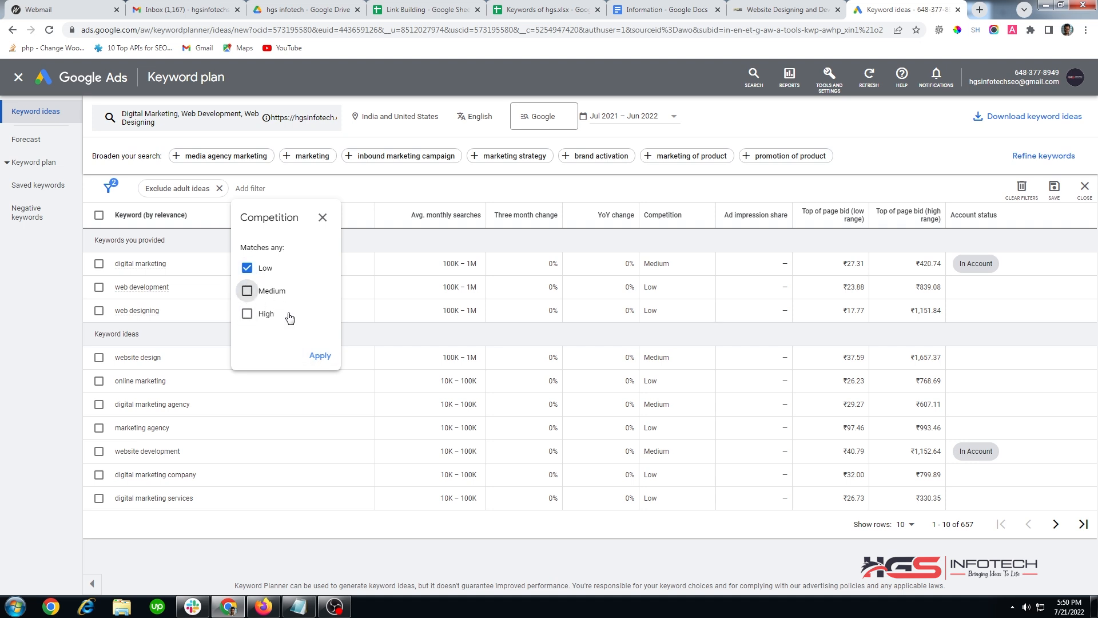
click(319, 356)
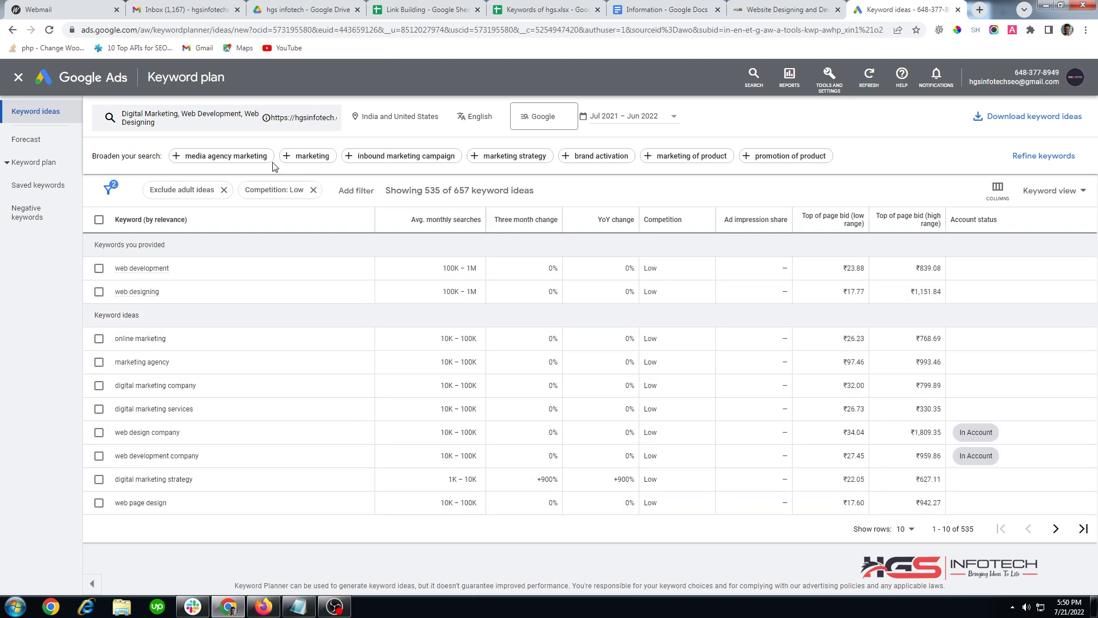
- Extend the Competition filter to include Medium as well as Low competition keywords
click(276, 190)
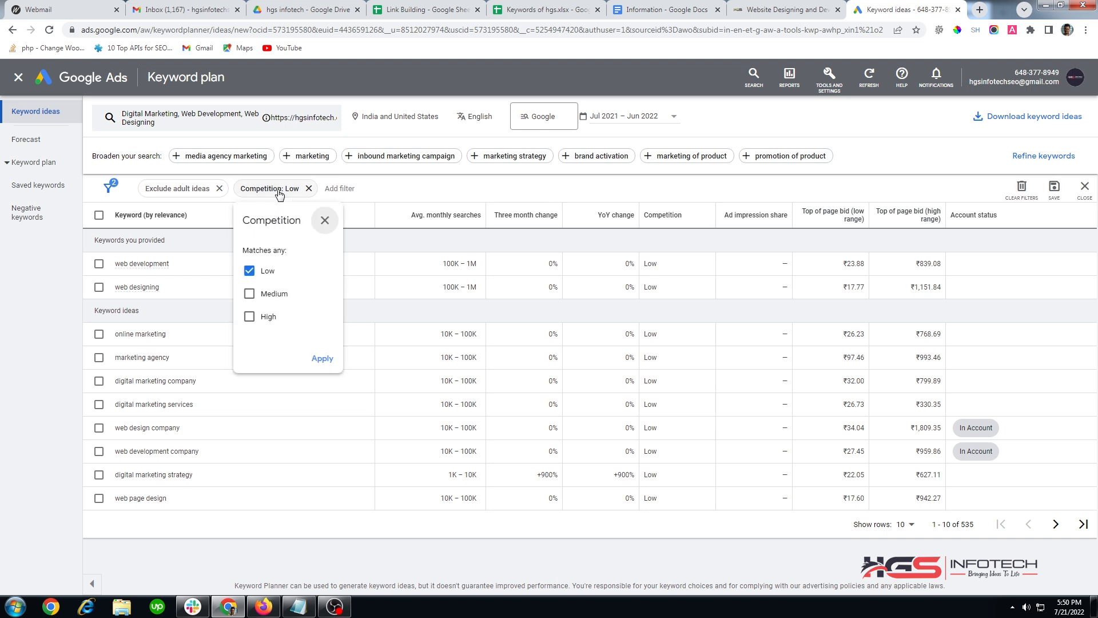
click(250, 294)
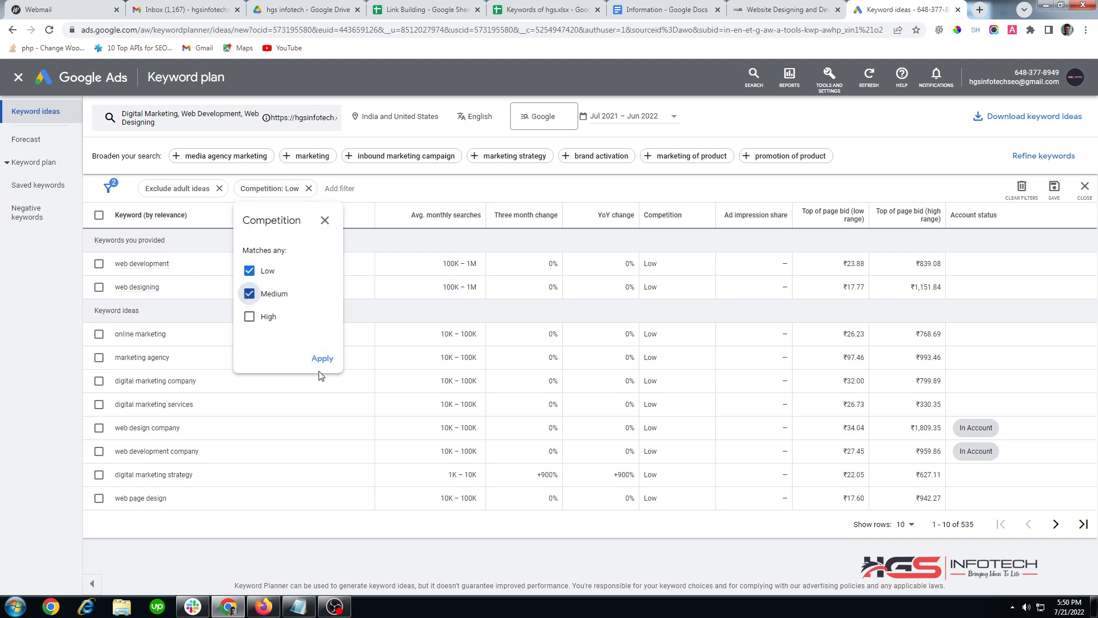
click(331, 359)
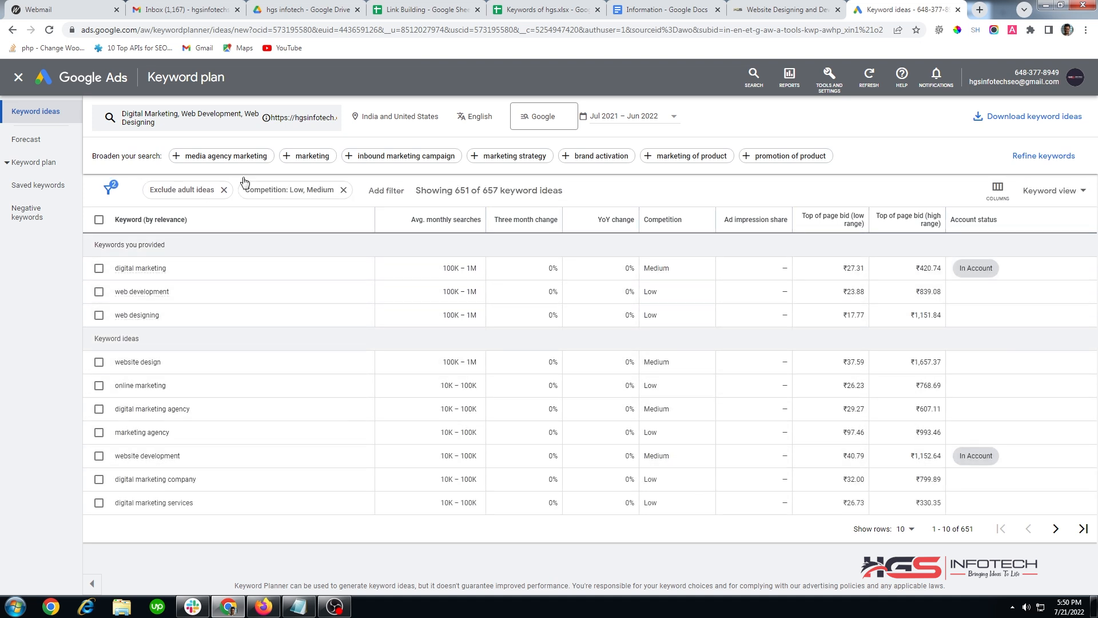
click(367, 198)
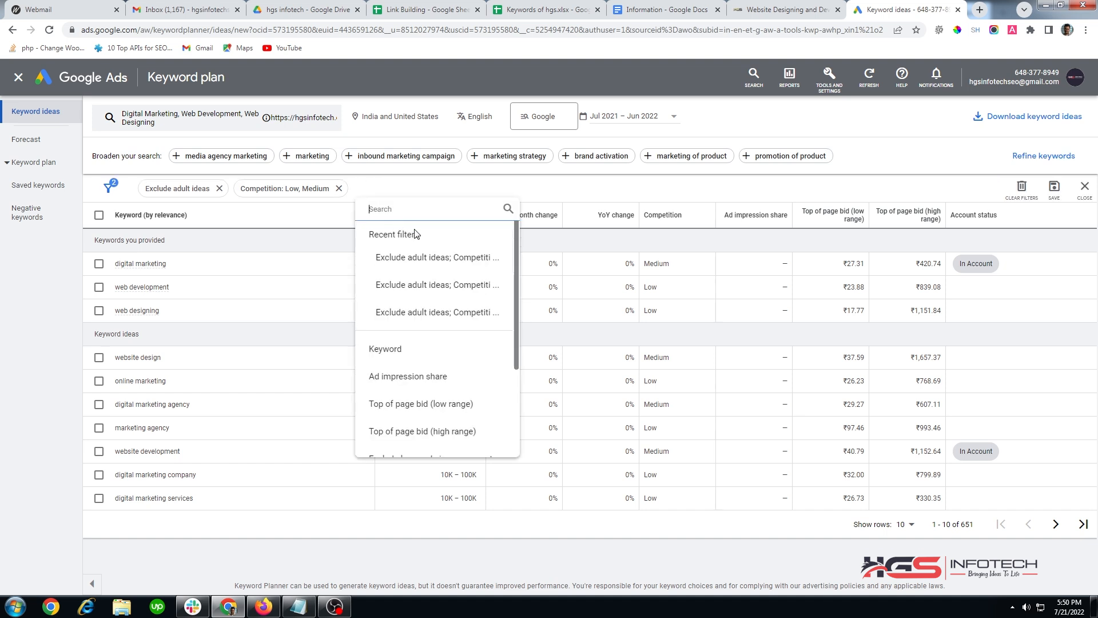
scroll(438, 325, down, 2)
scroll(435, 331, down, 2)
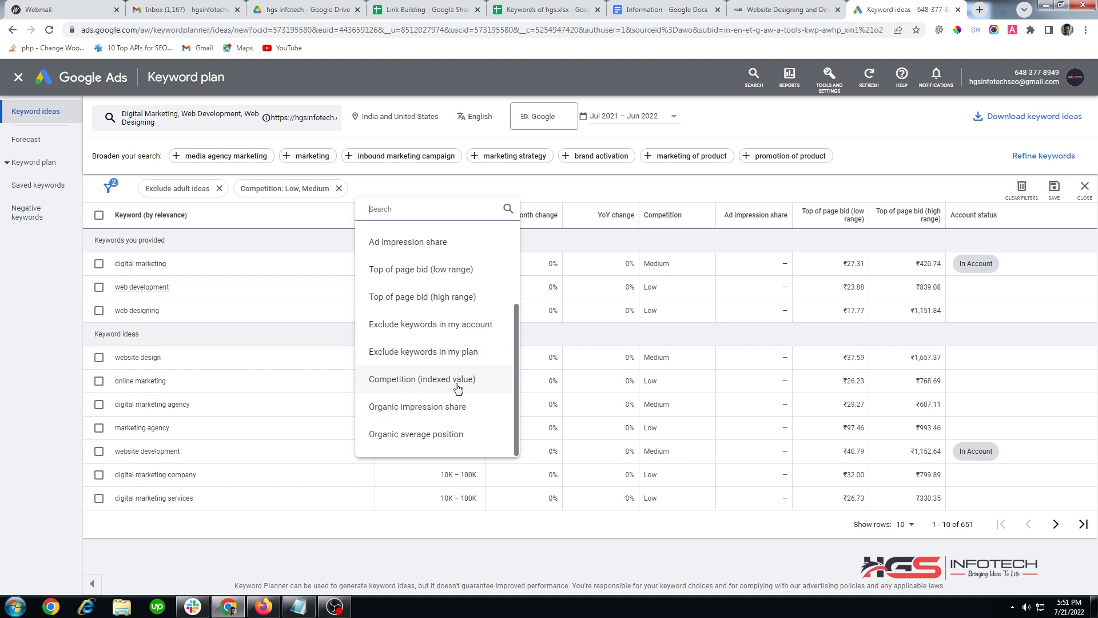
click(399, 383)
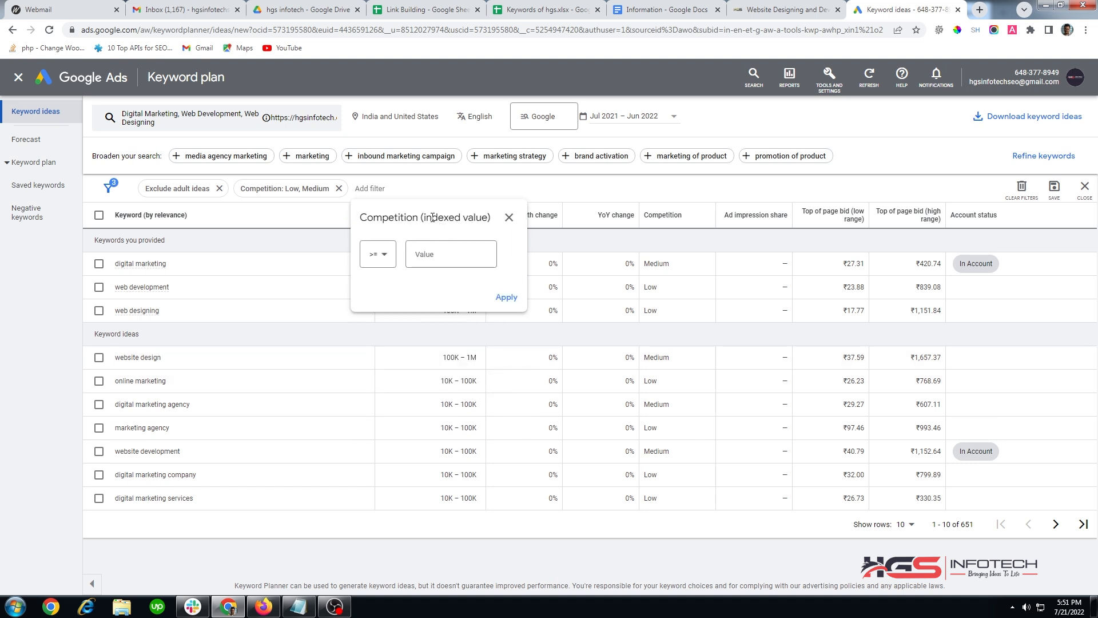
click(510, 218)
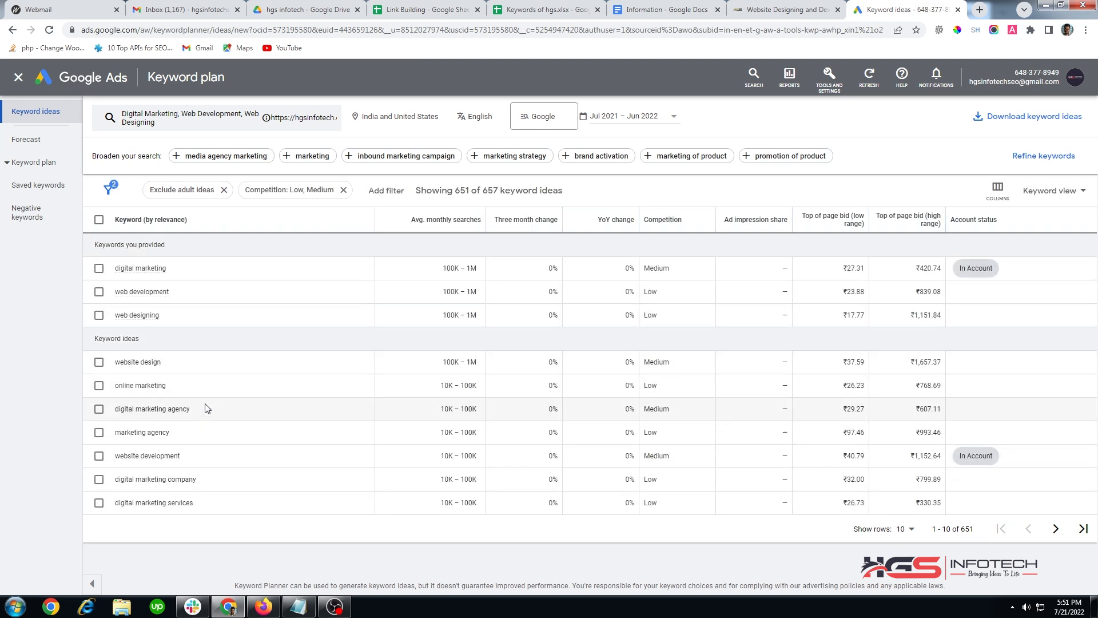
- Look through the next two pages of filtered keyword ideas, checking average monthly searches and competition
triple_click(208, 410)
click(1056, 529)
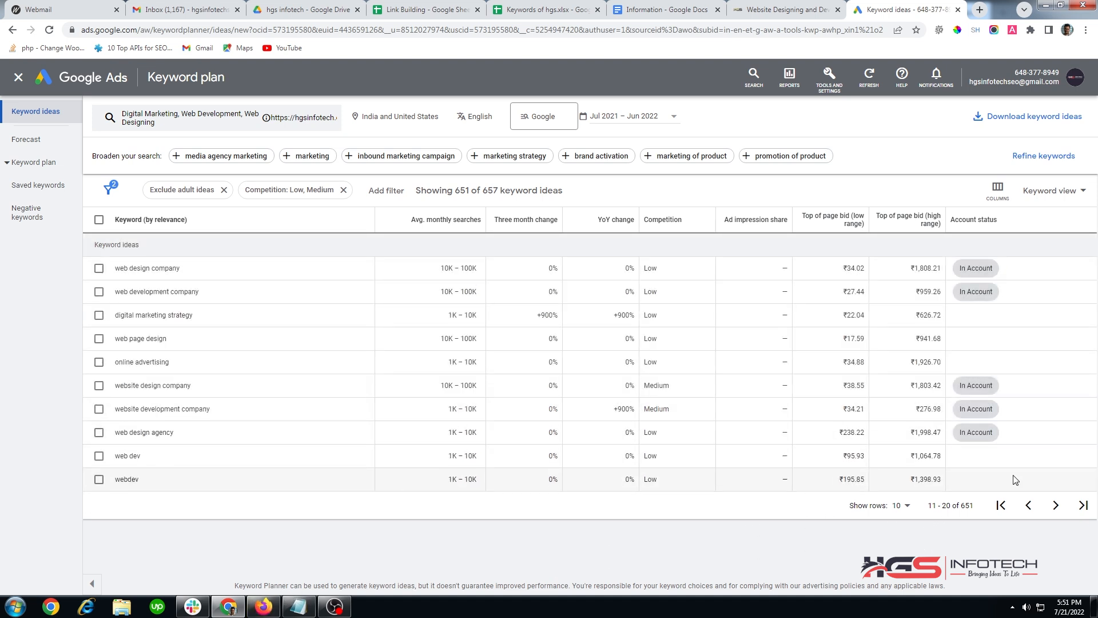
drag(159, 267, 334, 382)
click(448, 261)
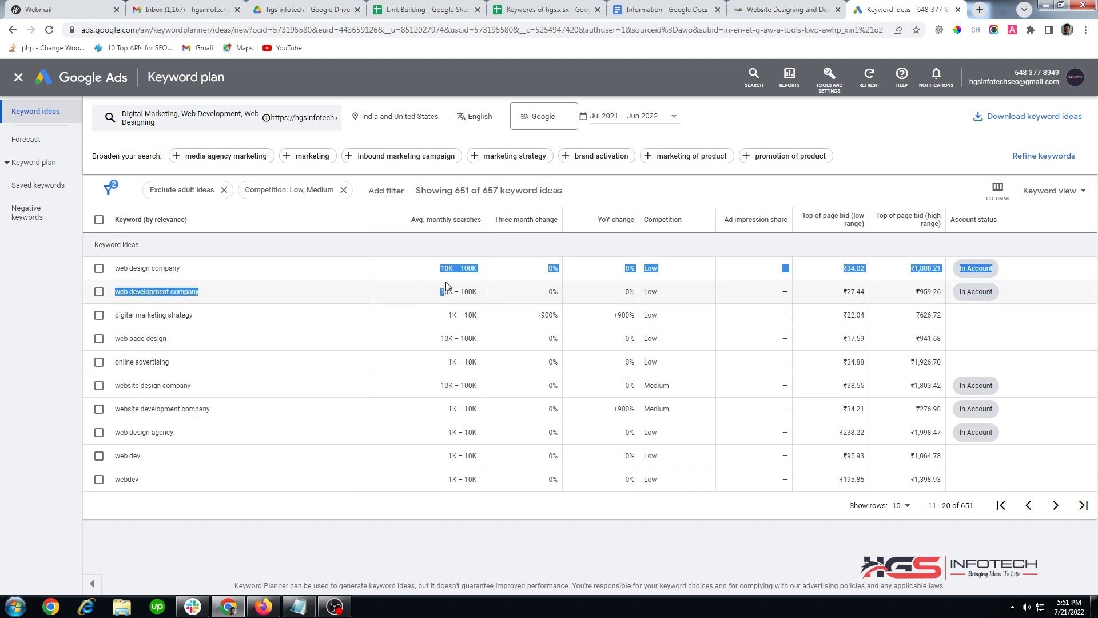
drag(441, 268, 478, 276)
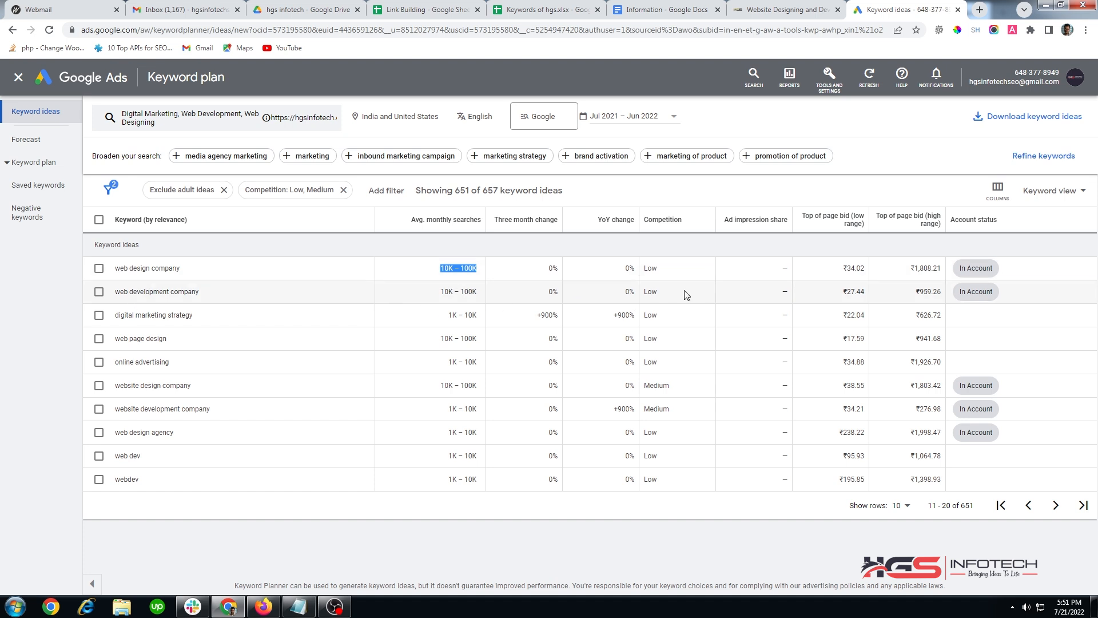
drag(667, 280, 647, 278)
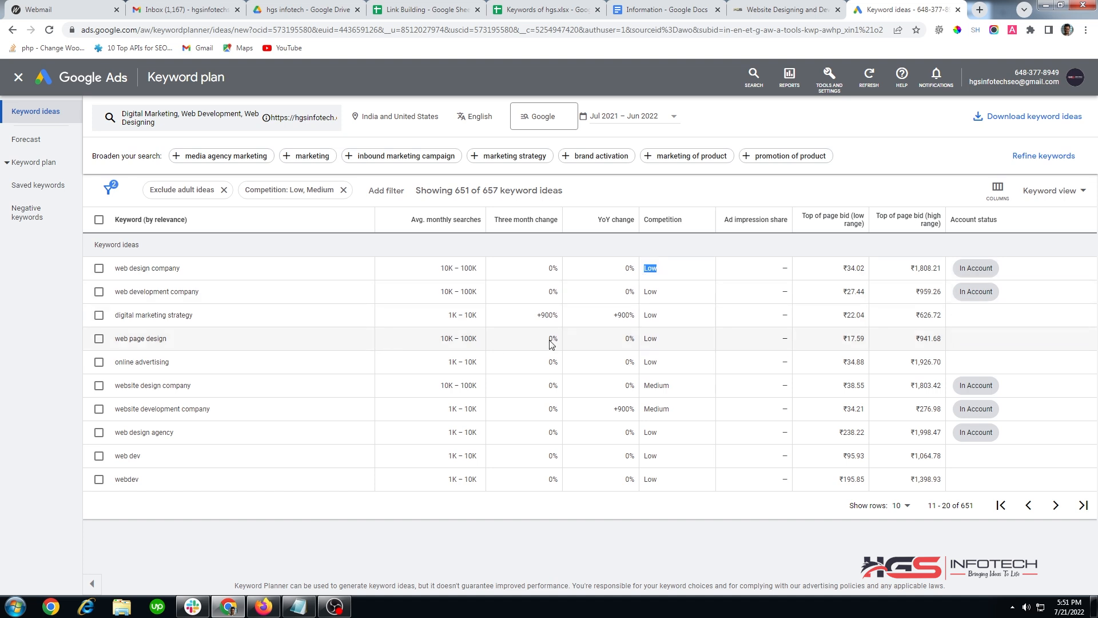
drag(199, 319, 113, 319)
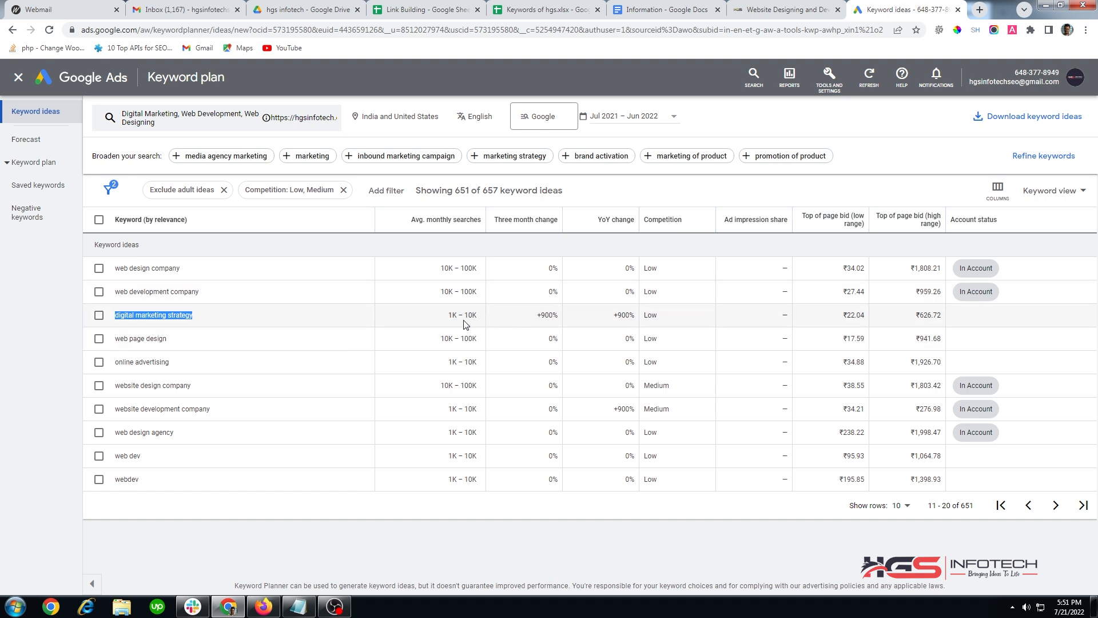
click(331, 512)
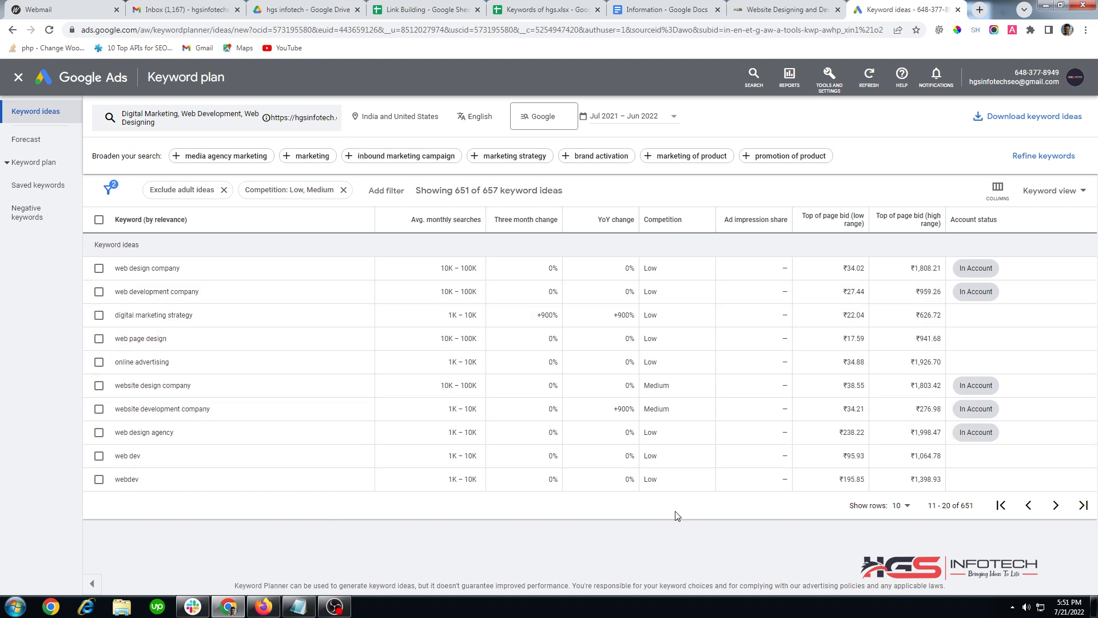
click(1056, 505)
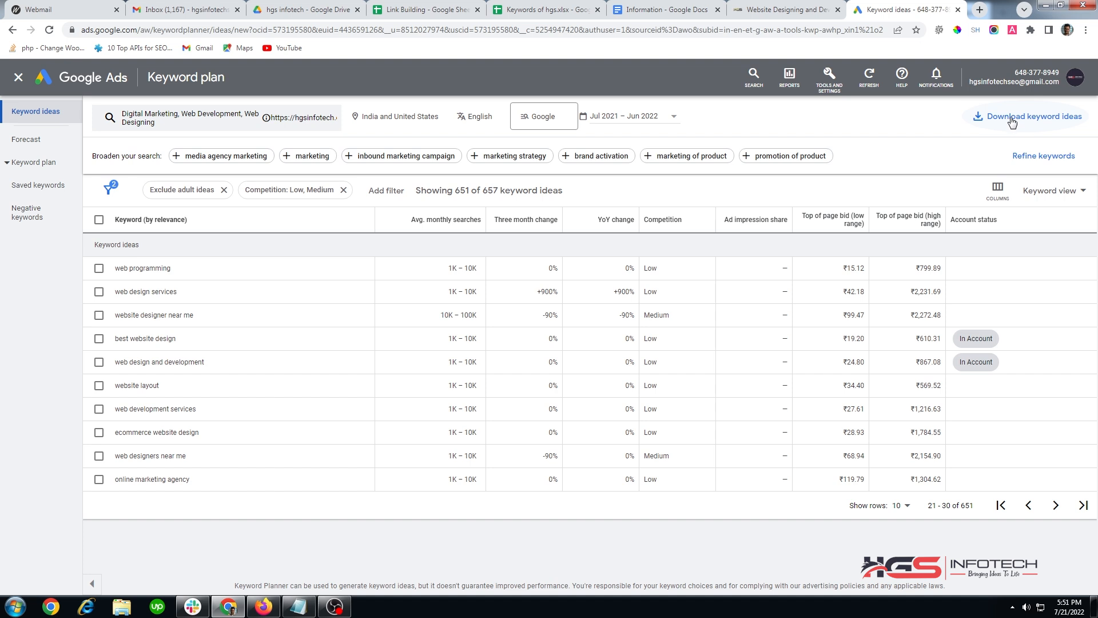
- Download the filtered keyword ideas as a .csv file
click(1012, 121)
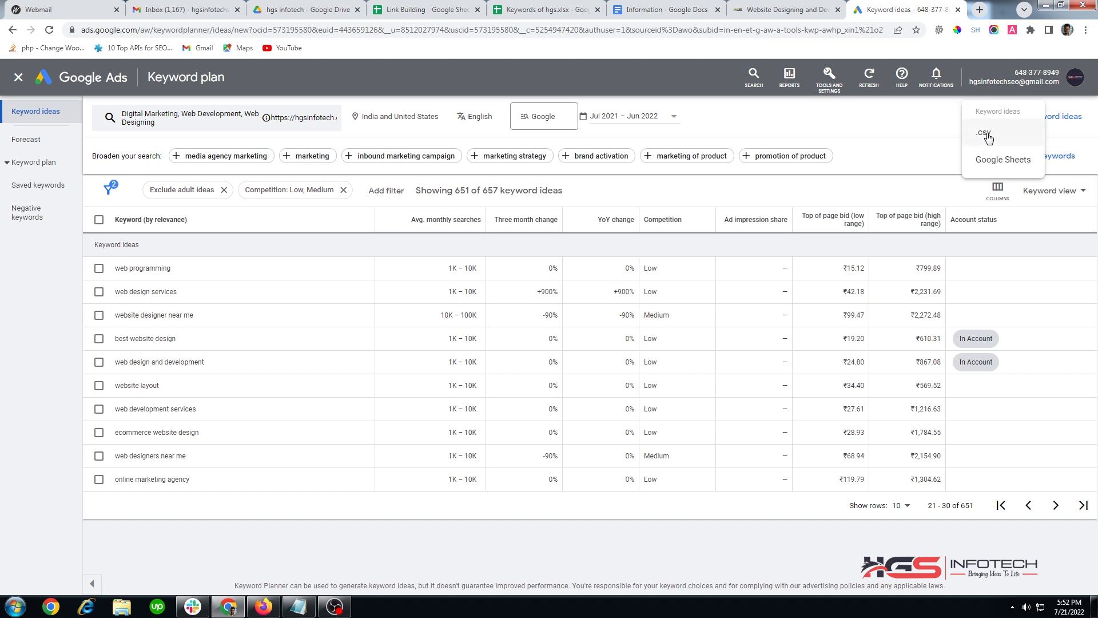
click(984, 133)
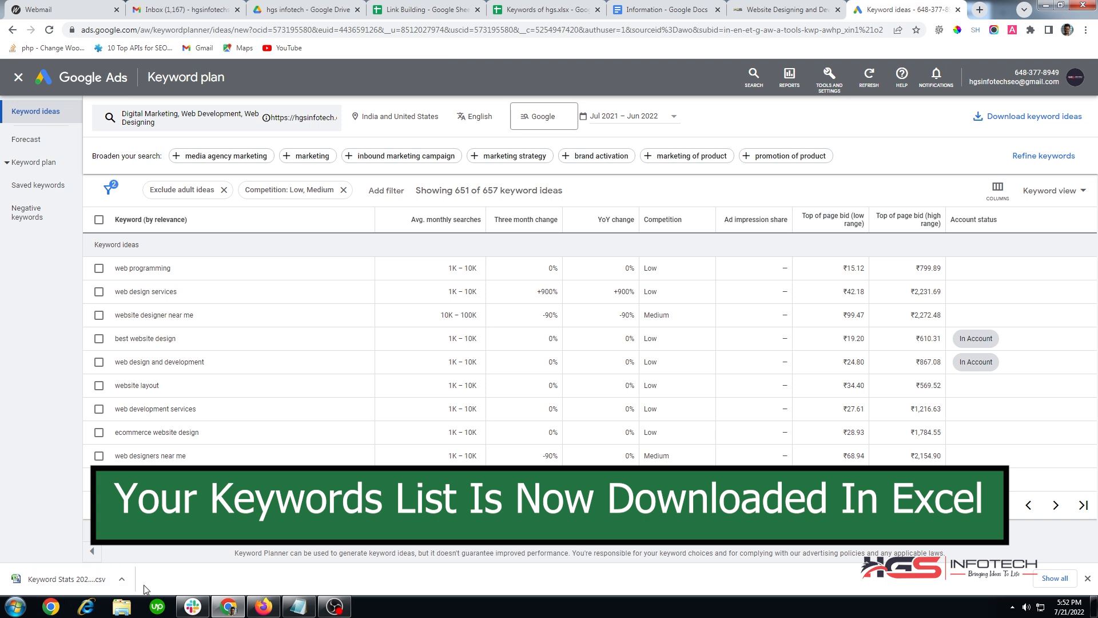
- Open the downloaded Keyword Stats .csv file in Excel and widen the Keyword column to fit the full keywords
click(121, 579)
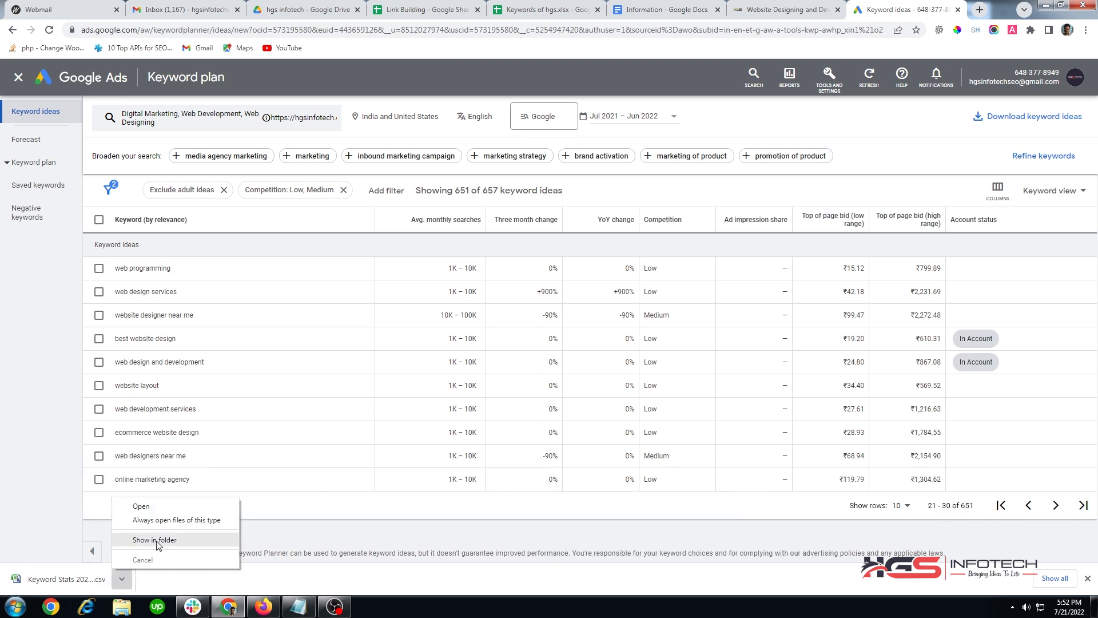
click(141, 507)
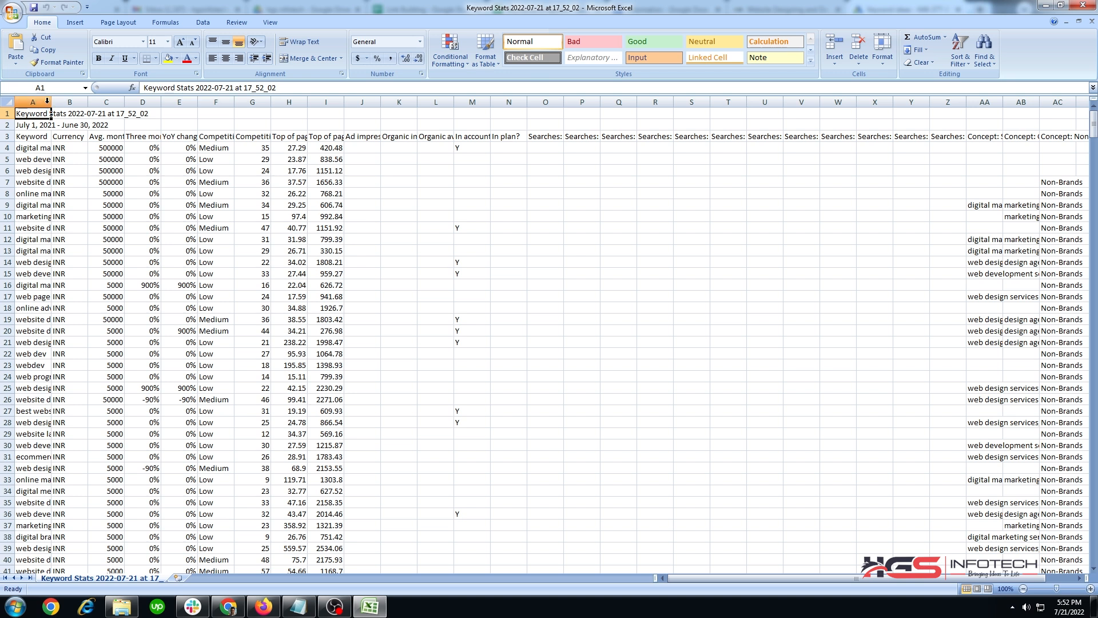
drag(52, 101, 313, 102)
drag(74, 147, 74, 502)
- Delete the Currency, Three month change and YoY change columns from the keyword sheet
click(258, 102)
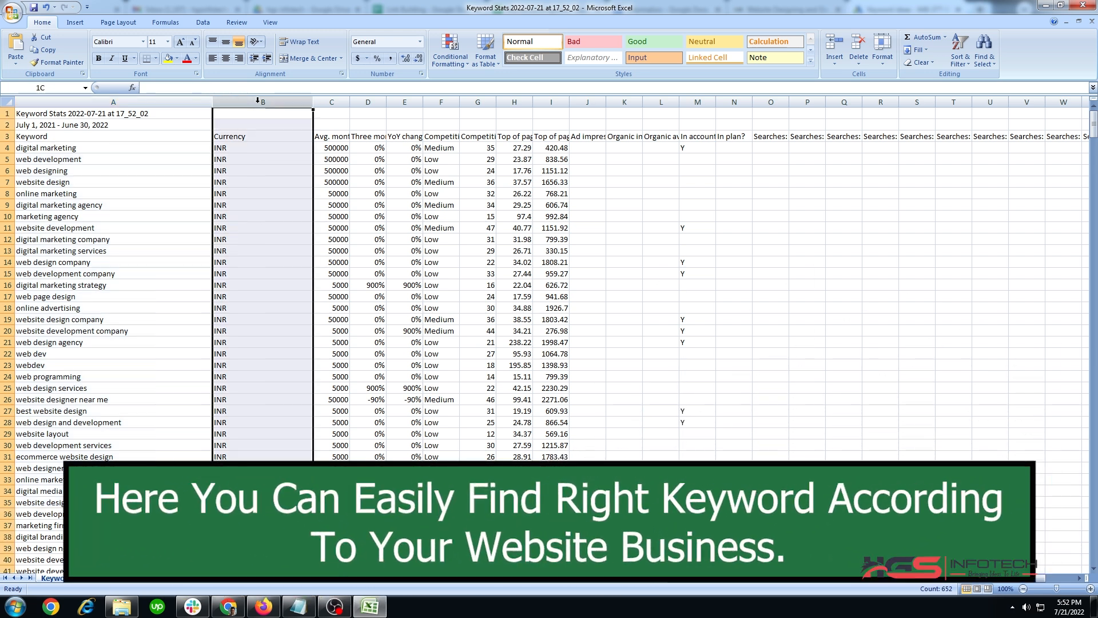
right_click(258, 101)
click(281, 168)
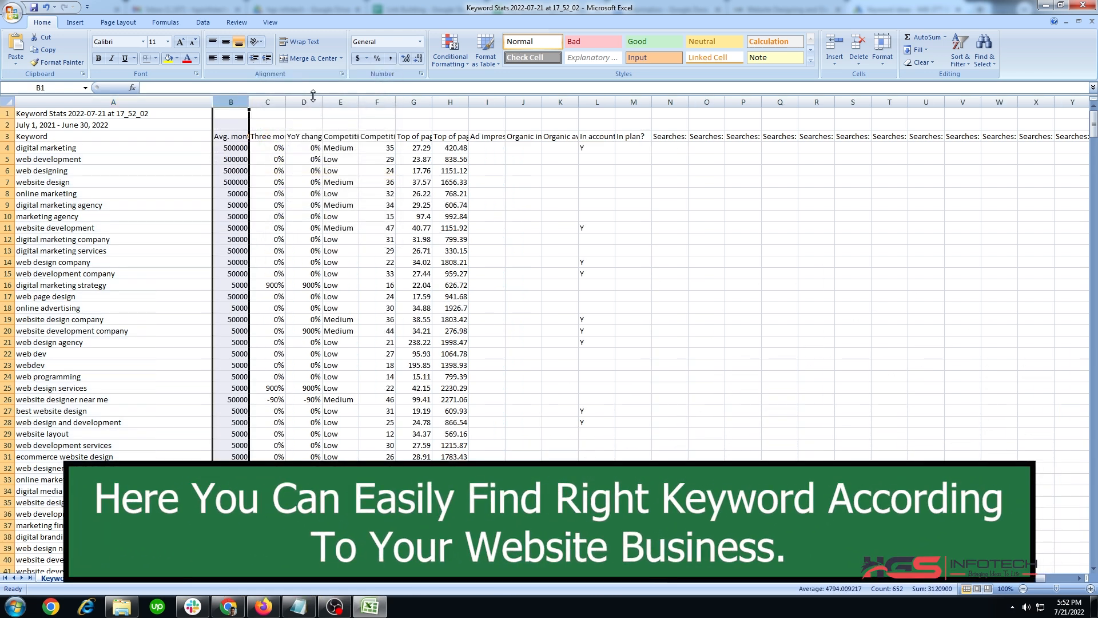
click(298, 97)
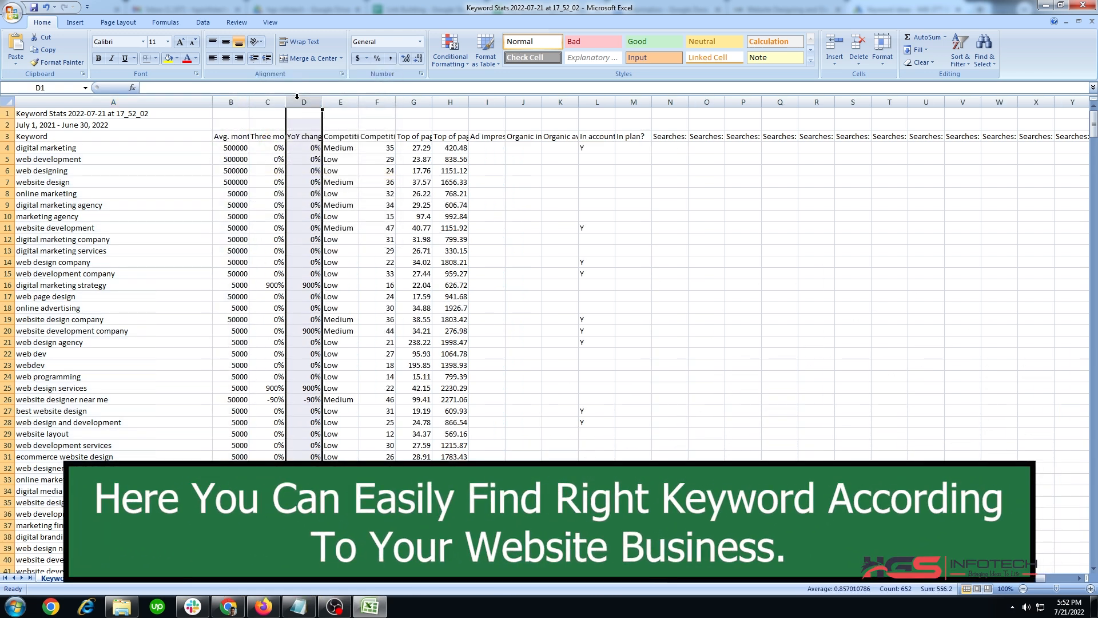
shift+click(267, 102)
right_click(300, 102)
click(329, 174)
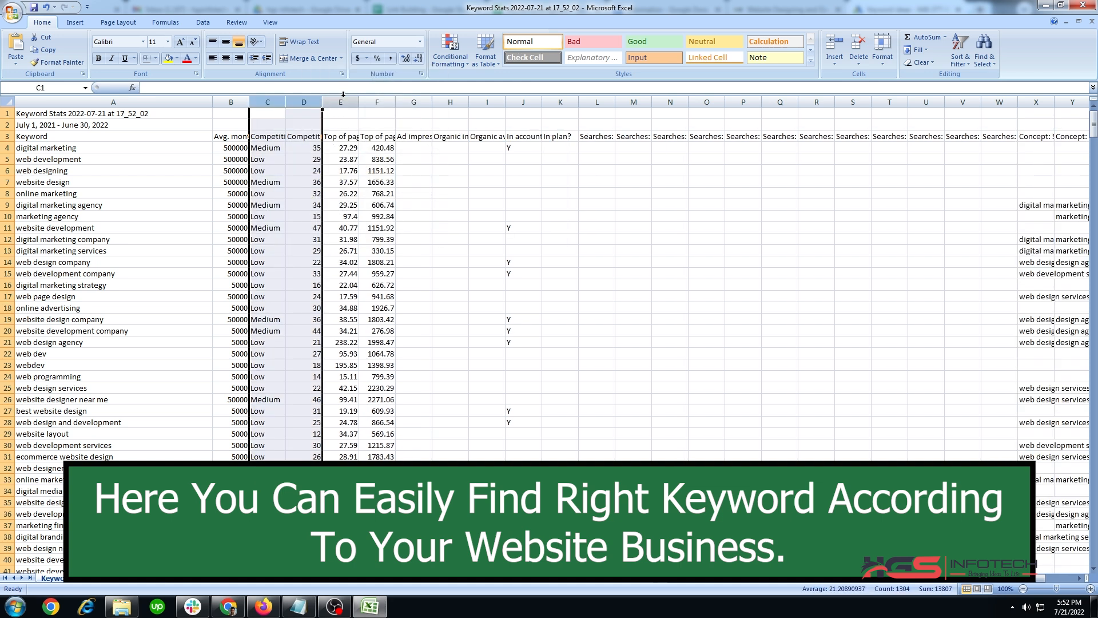
- Delete all columns after Competition (indexed value), from the top of page bid columns through the concept columns
drag(342, 101, 1030, 102)
right_click(561, 178)
click(589, 248)
click(268, 230)
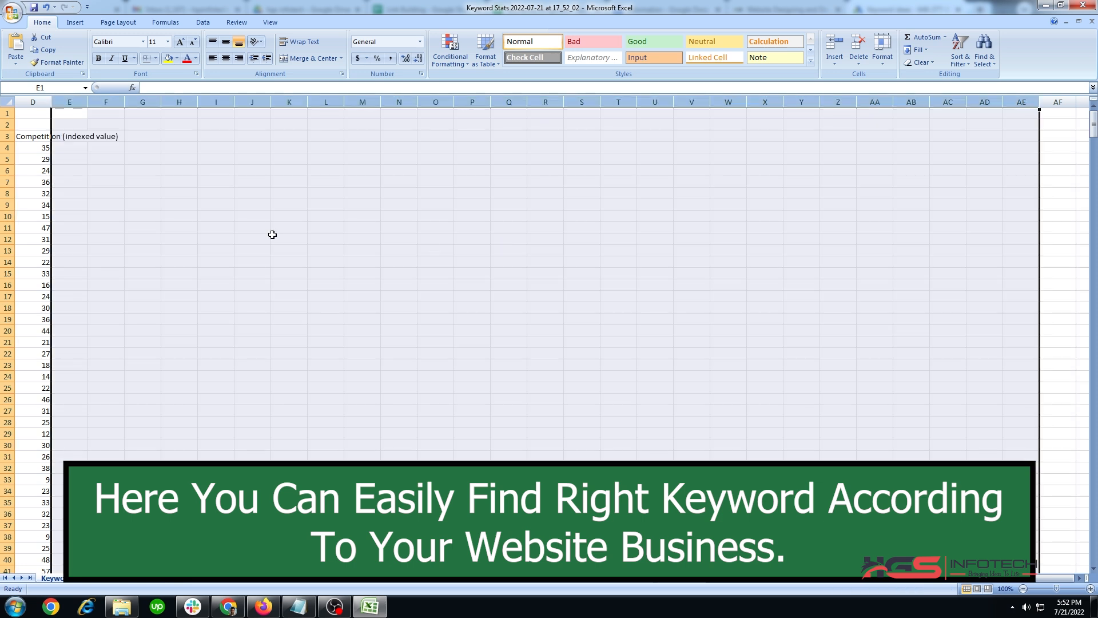
drag(822, 578, 743, 578)
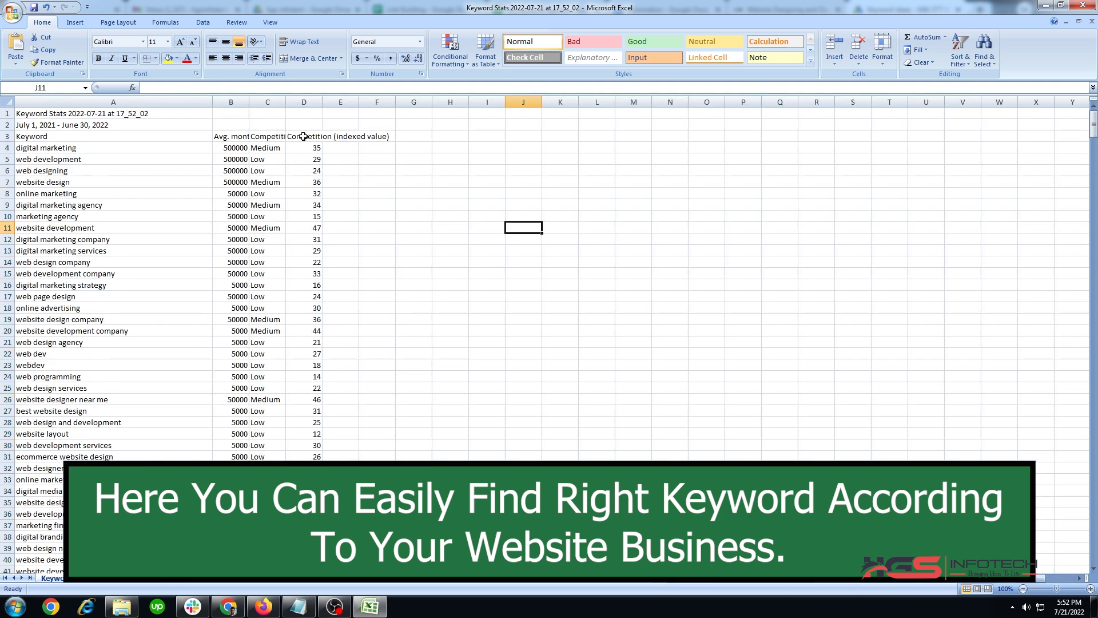
- Widen the Avg. monthly searches, Competition and Competition (indexed value) columns and center their contents
drag(286, 101, 353, 106)
drag(249, 101, 315, 102)
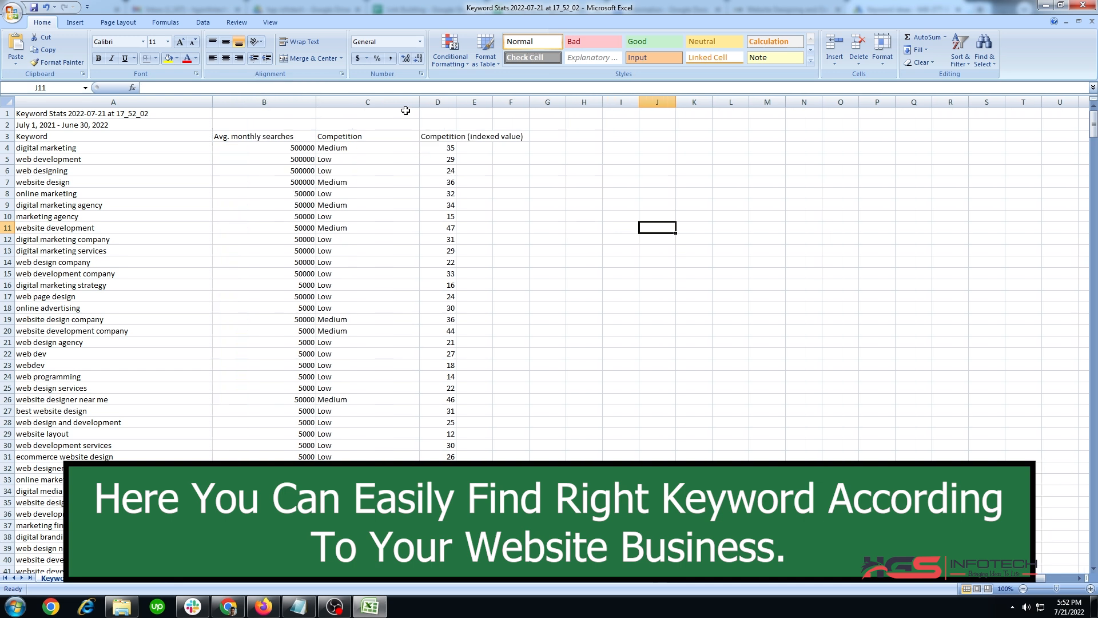
drag(457, 102, 564, 101)
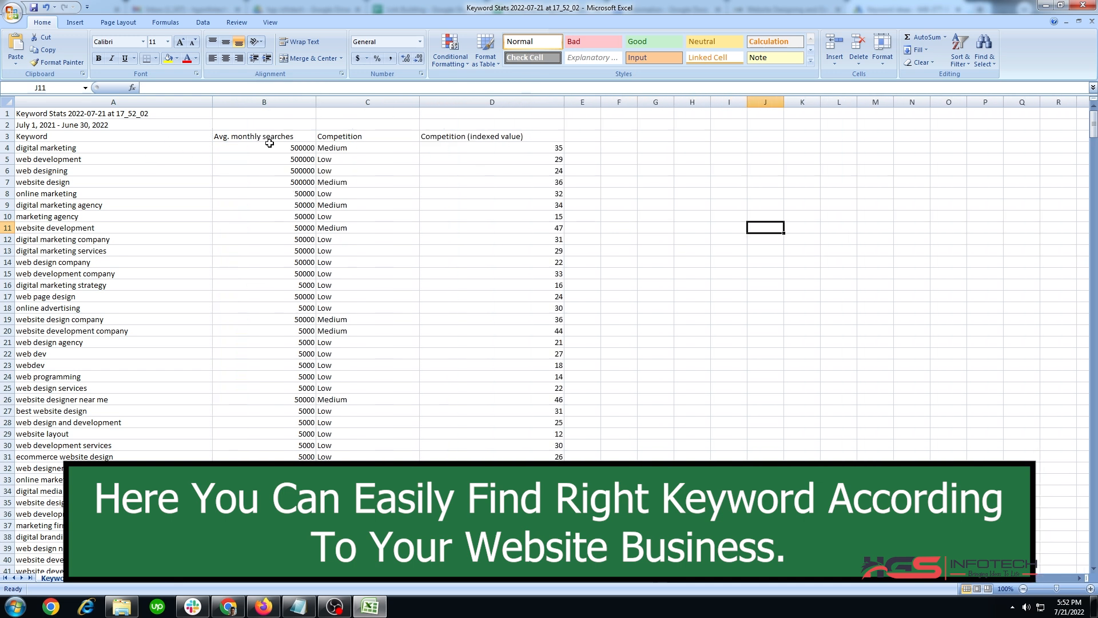
drag(264, 101, 492, 102)
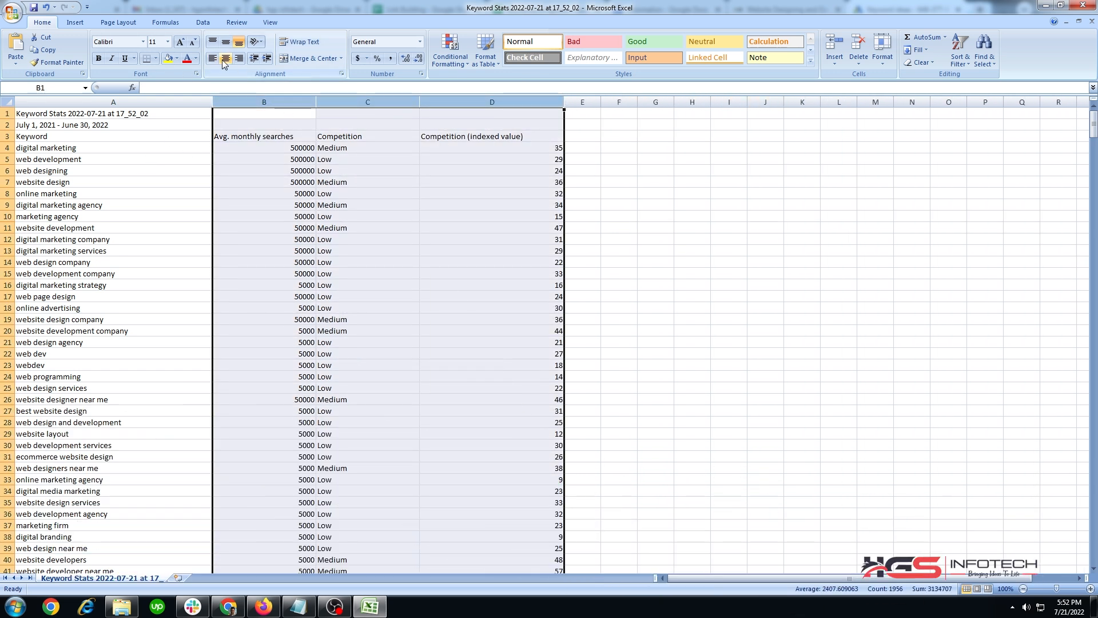
click(226, 58)
click(257, 250)
- Look through the whole keyword list down to its last row
scroll(74, 277, down, 10)
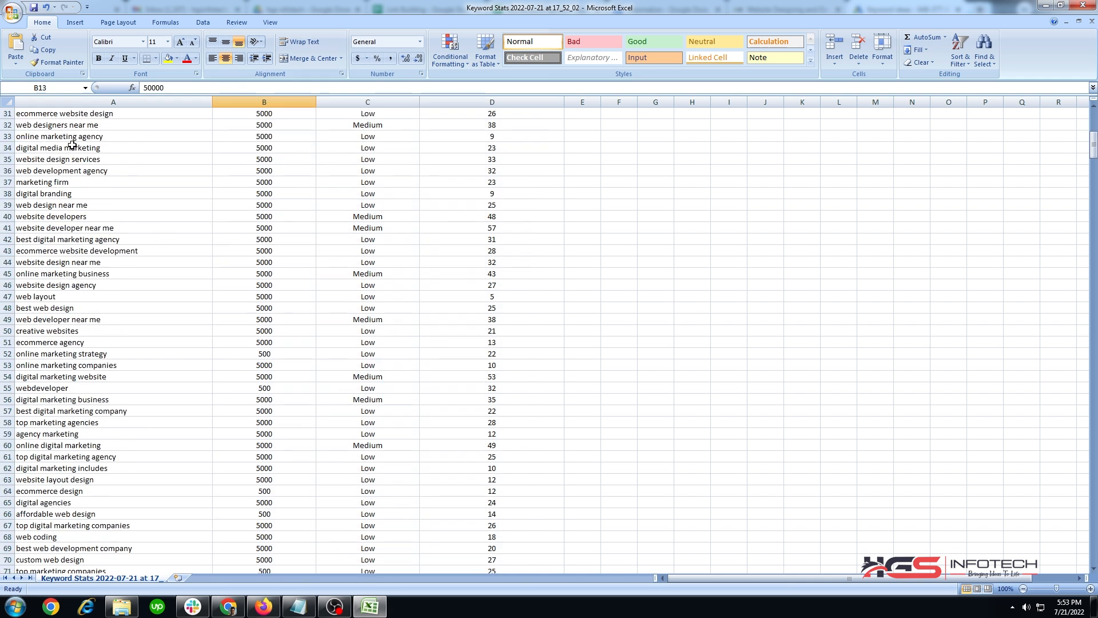
drag(74, 147, 74, 438)
scroll(107, 280, down, 20)
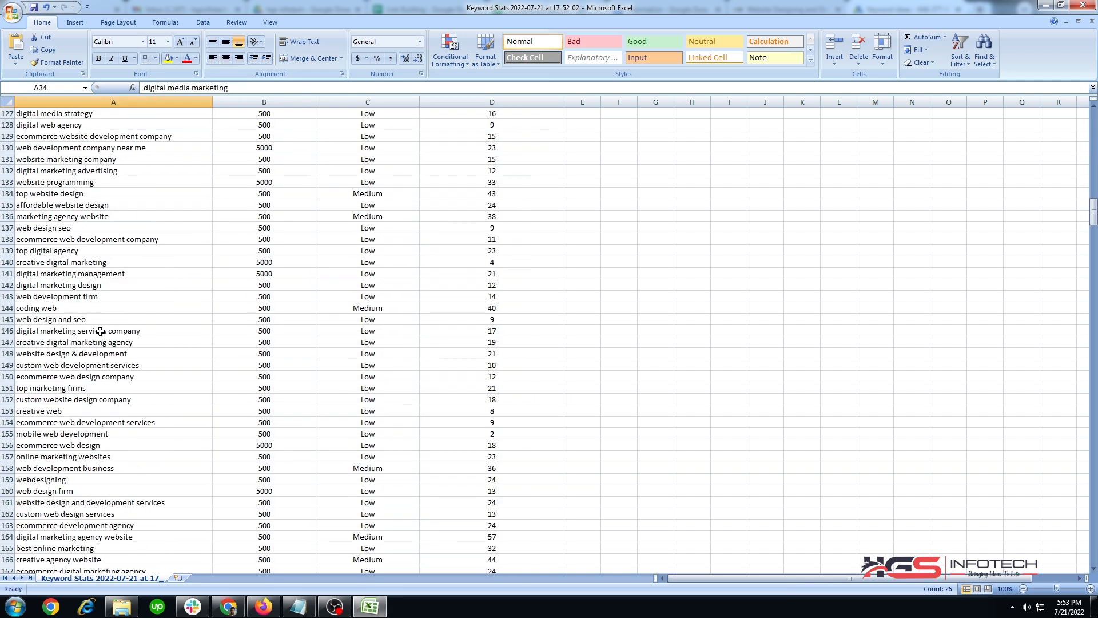
scroll(140, 425, down, 9)
click(1086, 277)
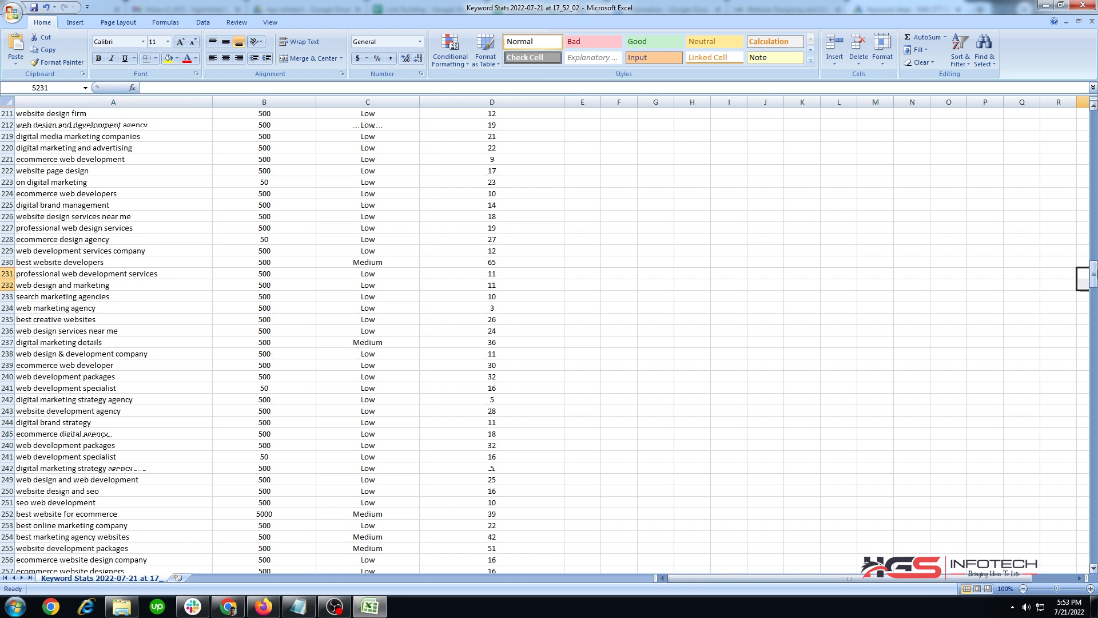
drag(1093, 278, 1093, 555)
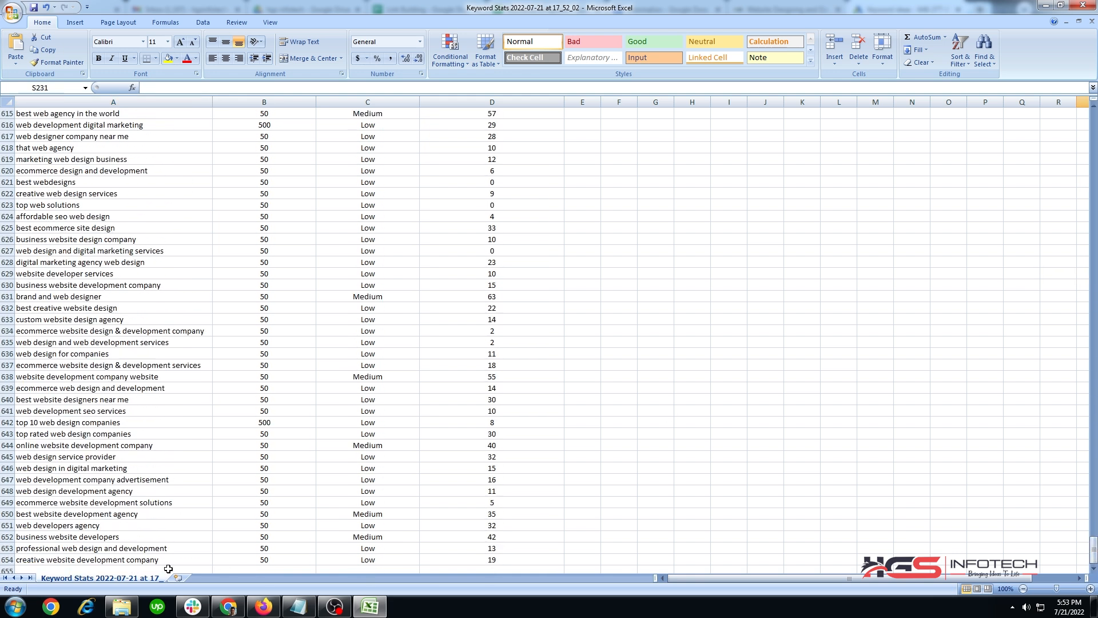
- Check monthly searches, competition and indexed value for individual keywords near the end of the list
click(105, 559)
click(210, 527)
click(515, 513)
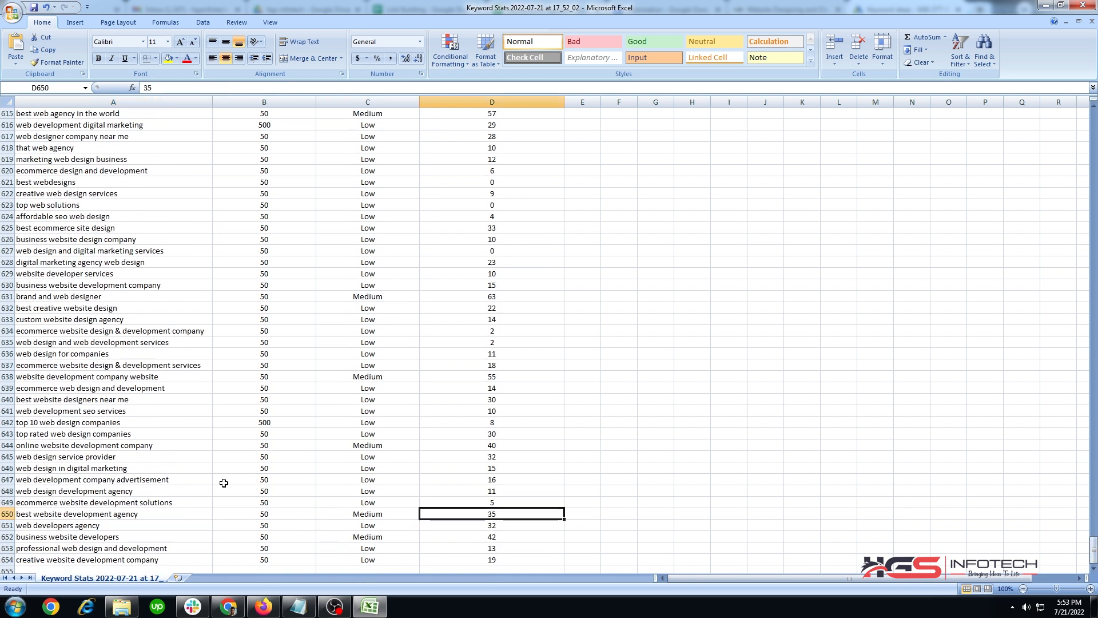
click(84, 479)
click(508, 460)
click(85, 285)
click(394, 284)
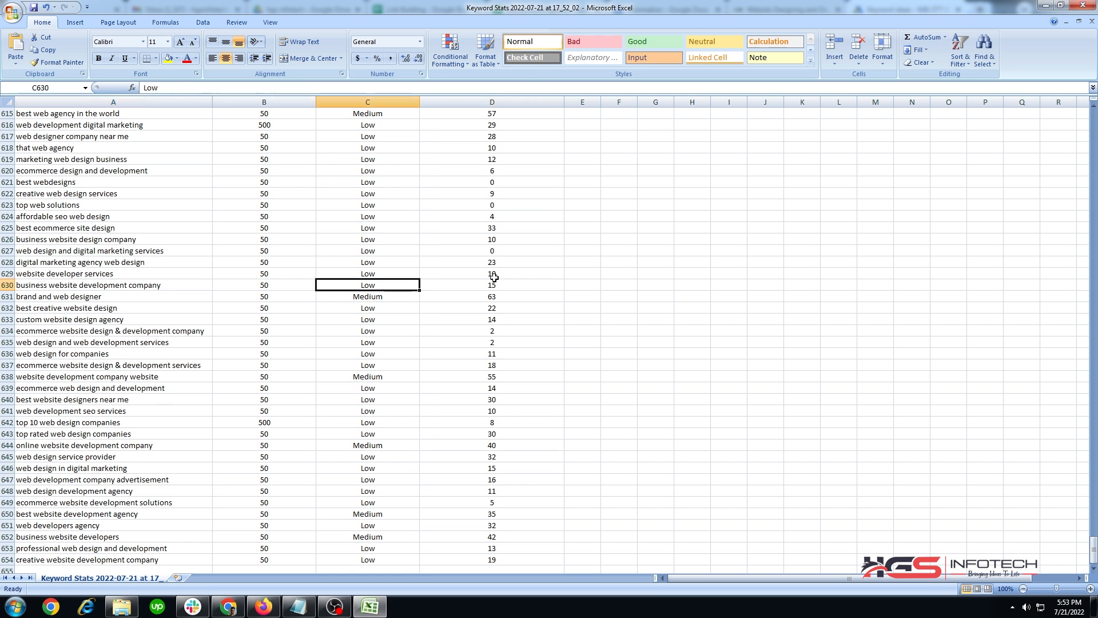
click(492, 276)
click(263, 270)
- Compare search volume and competition of mid-list keywords such as "web development services company" and "professional web development services", then return to the list's start
scroll(338, 248, up, 19)
scroll(331, 257, up, 18)
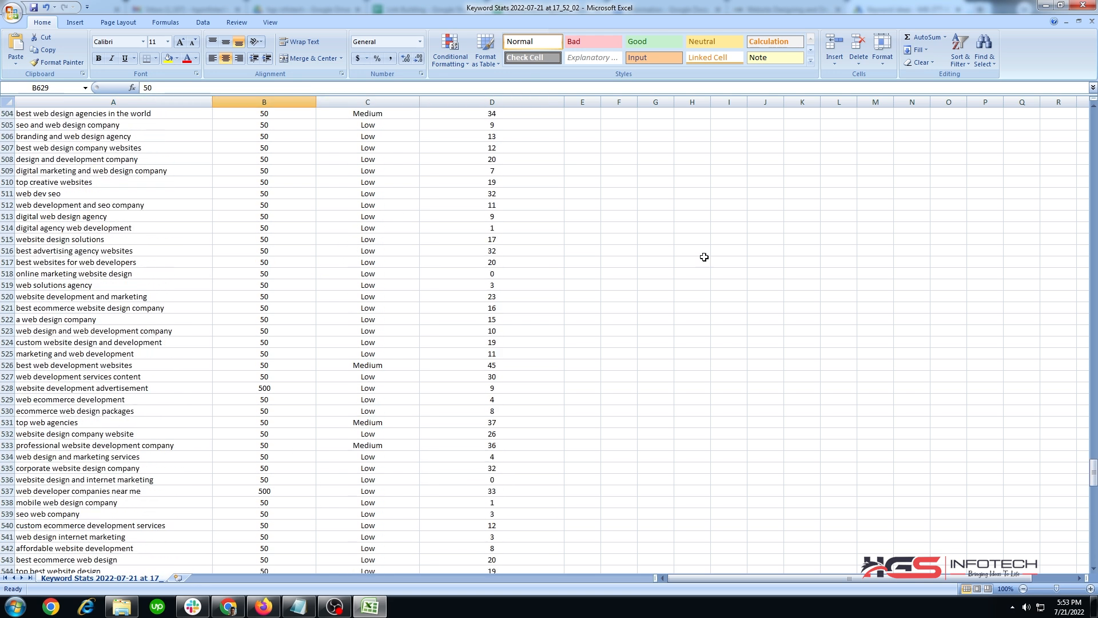
drag(1093, 466, 1093, 271)
drag(74, 186, 485, 182)
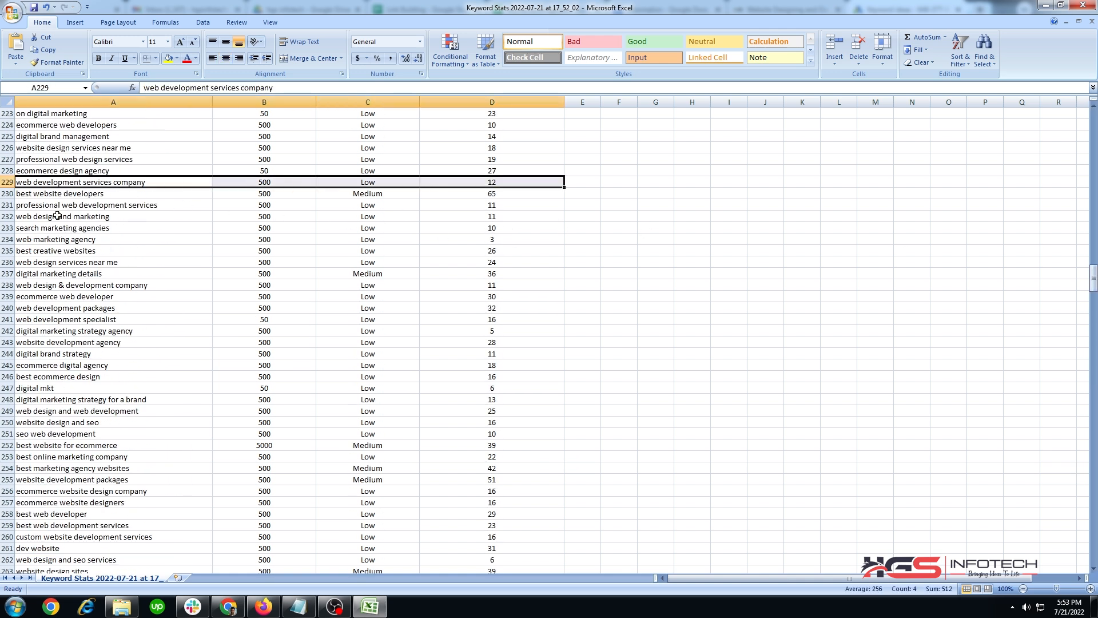
drag(58, 205, 486, 205)
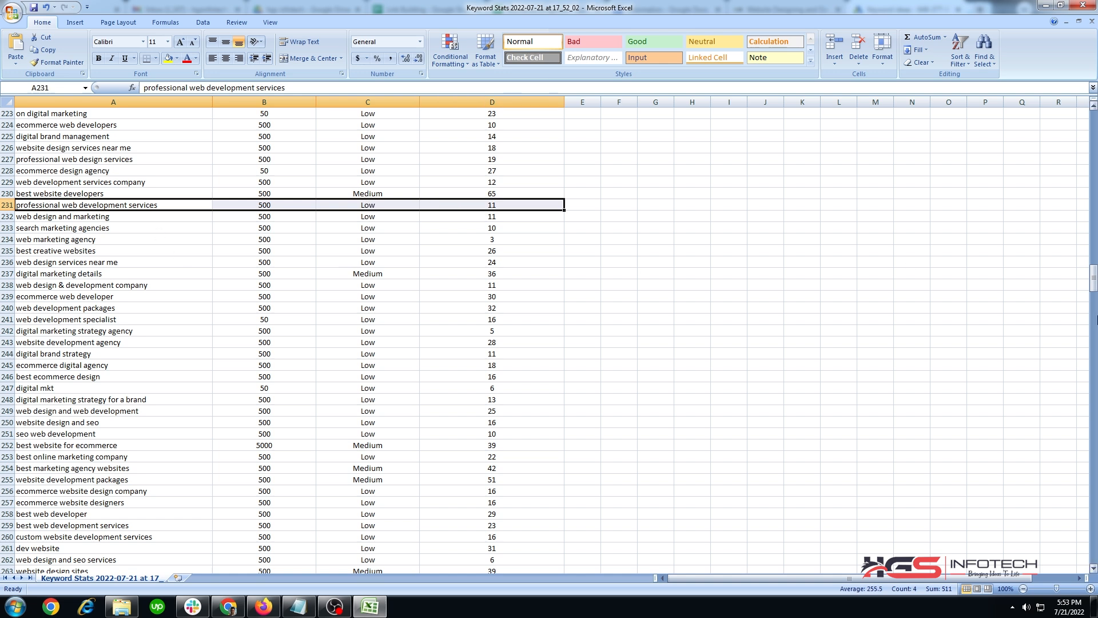
drag(1093, 277, 1093, 112)
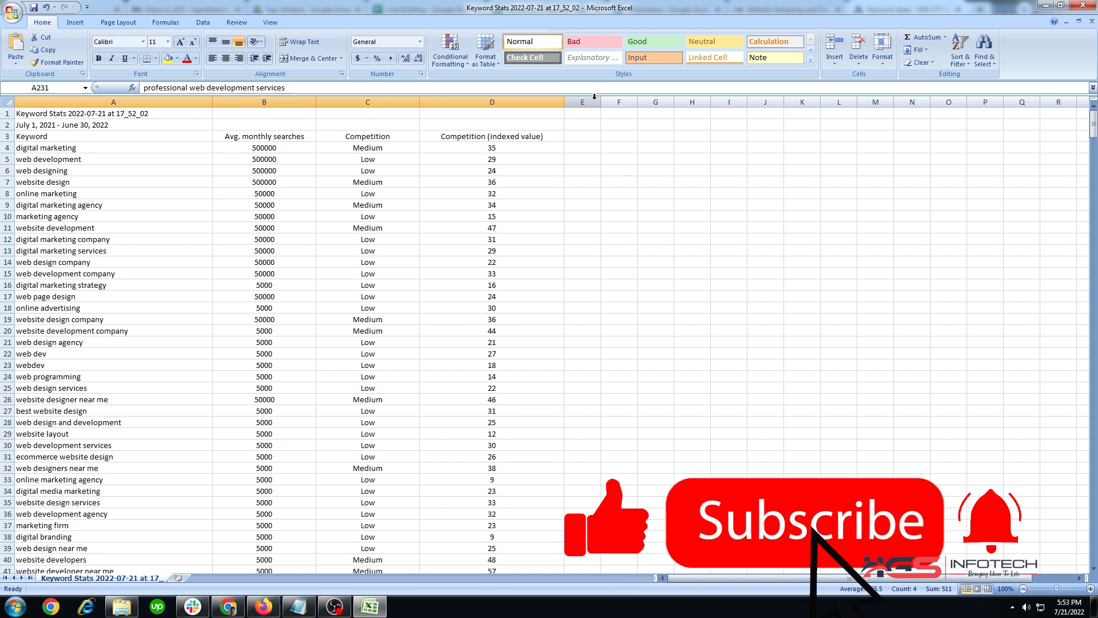
- Widen the empty column E beside Competition (indexed value)
drag(600, 103, 825, 111)
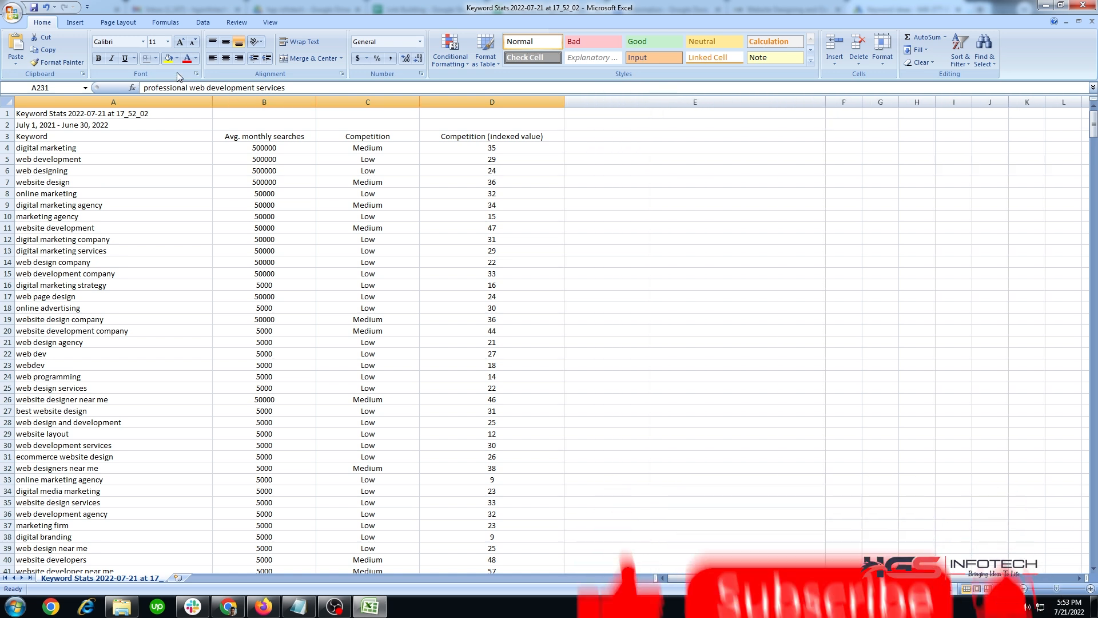
click(169, 42)
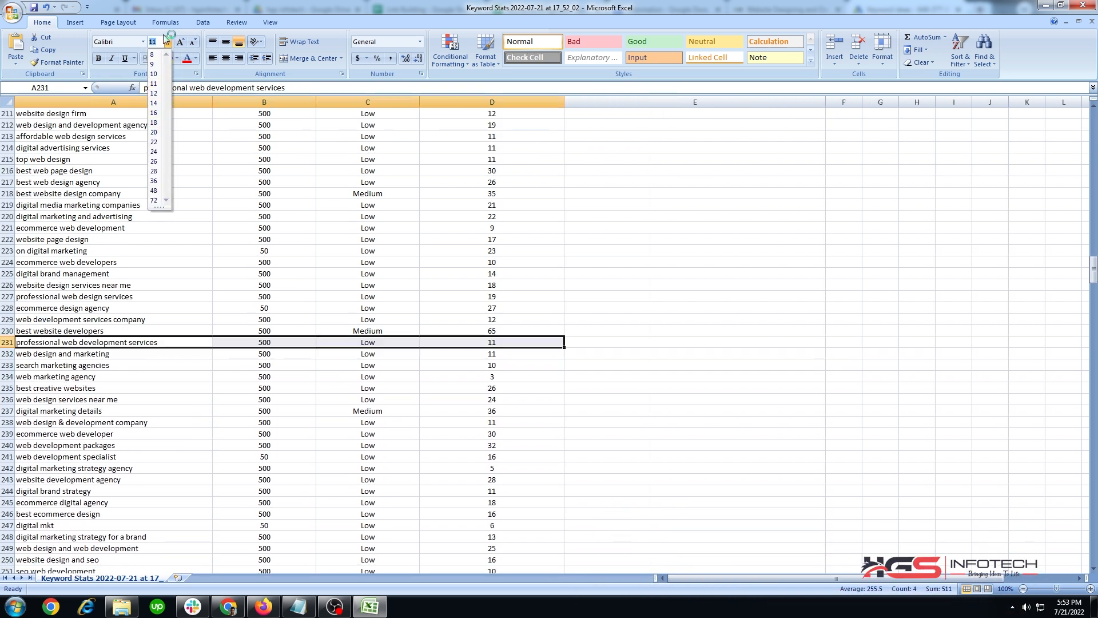
click(169, 42)
click(597, 205)
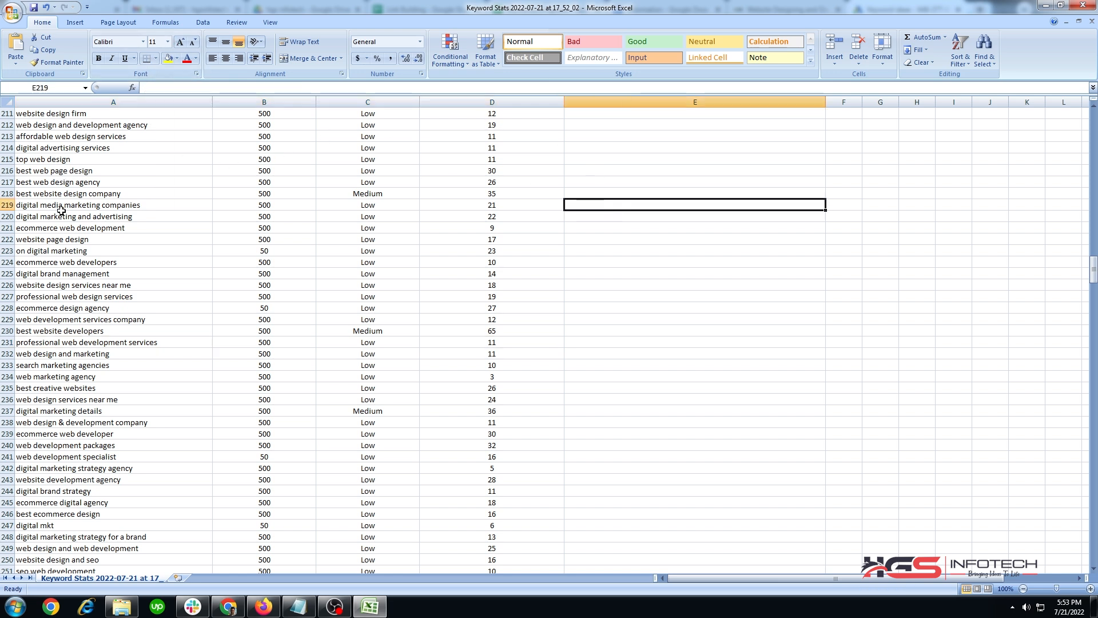
- Review the "digital marketing and advertising" and "professional web design services" rows, along with the highest-volume keywords at the start of the list
drag(61, 211, 511, 213)
drag(111, 297, 527, 294)
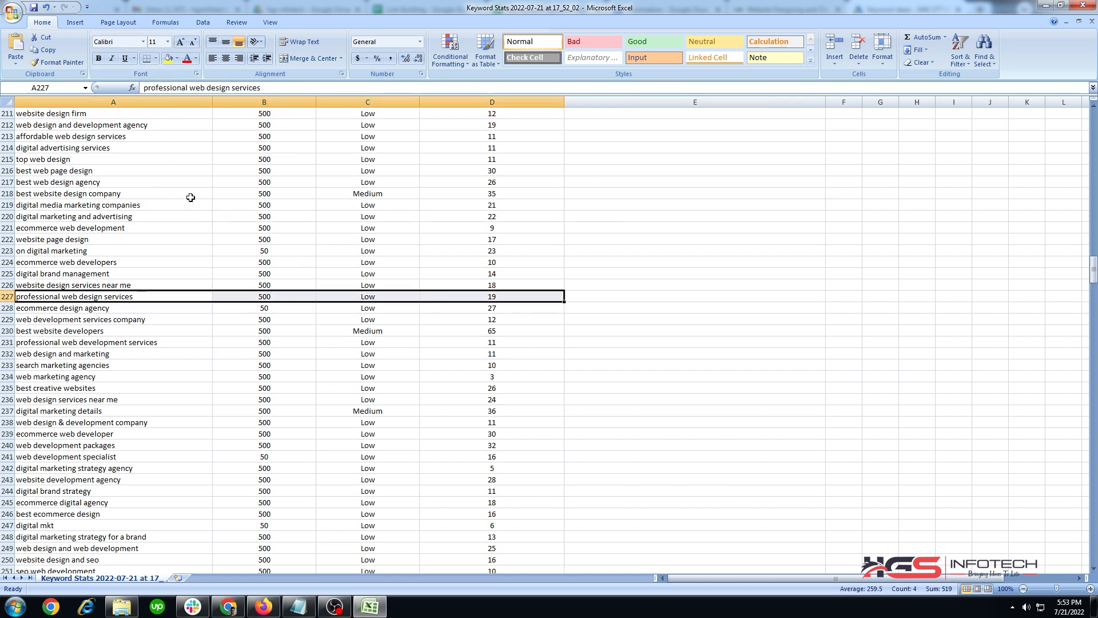
scroll(190, 197, up, 20)
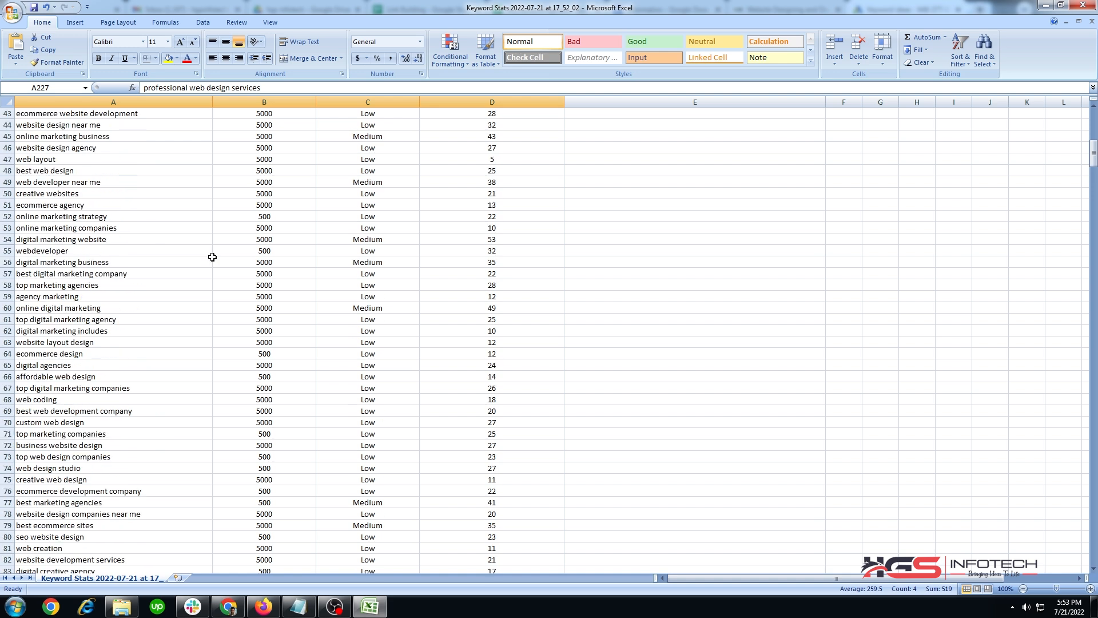
drag(1096, 166, 1095, 106)
drag(126, 155, 93, 462)
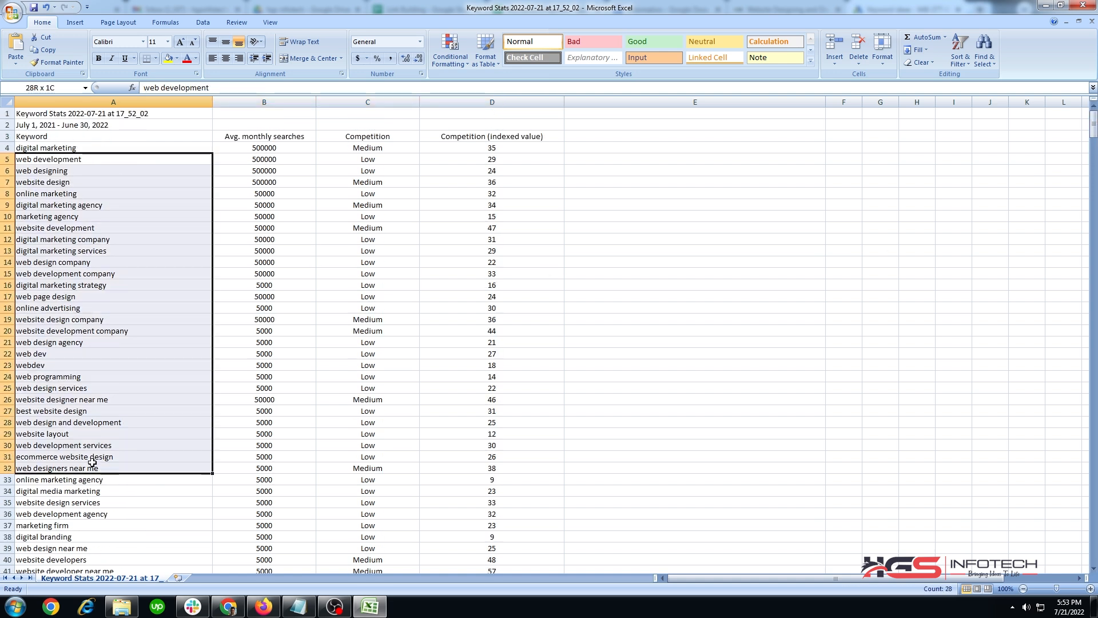